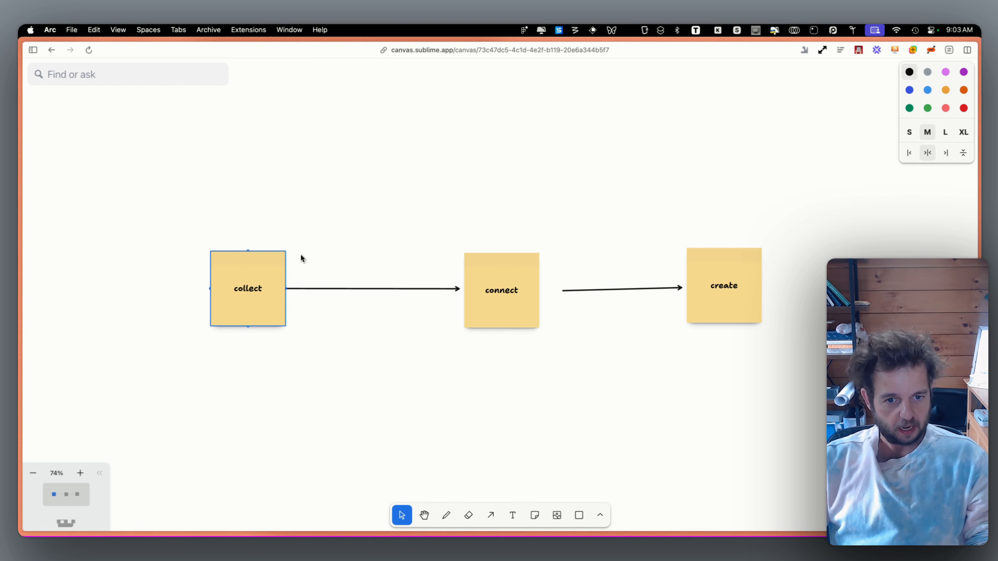
left_click(300, 254)
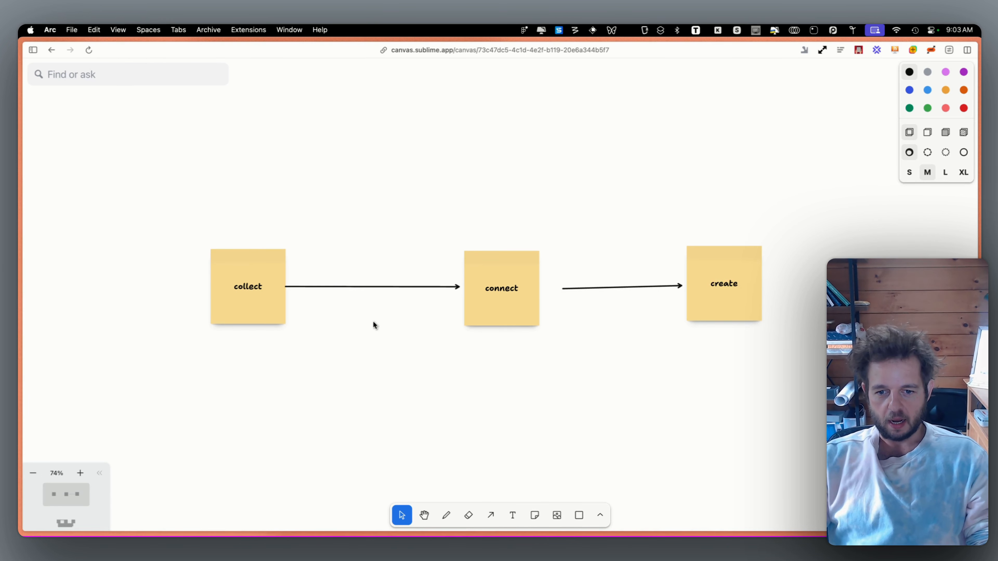
scroll(393, 330, "down", 3)
scroll(421, 334, "down", 5)
scroll(448, 187, "up", 7)
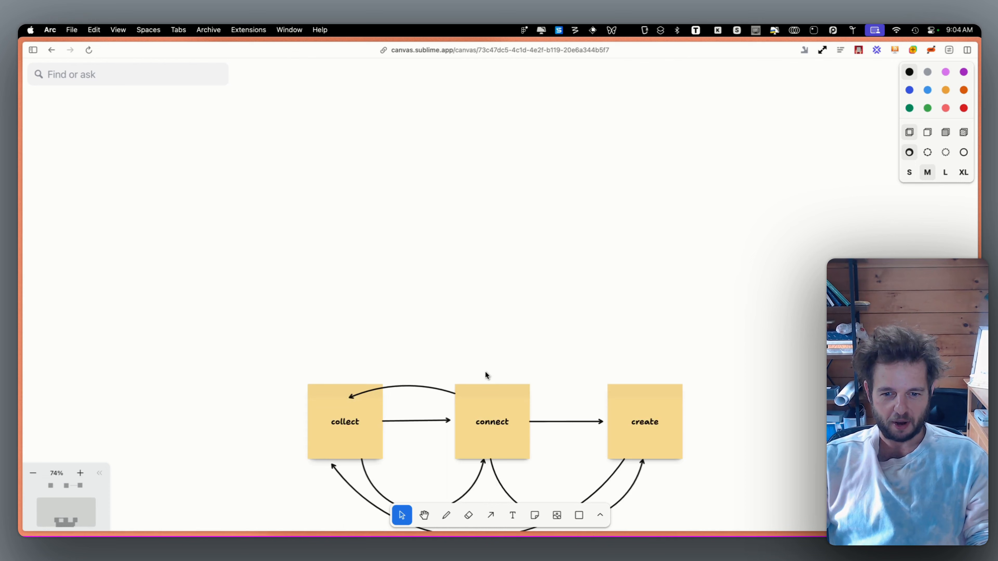
scroll(433, 361, "down", 3)
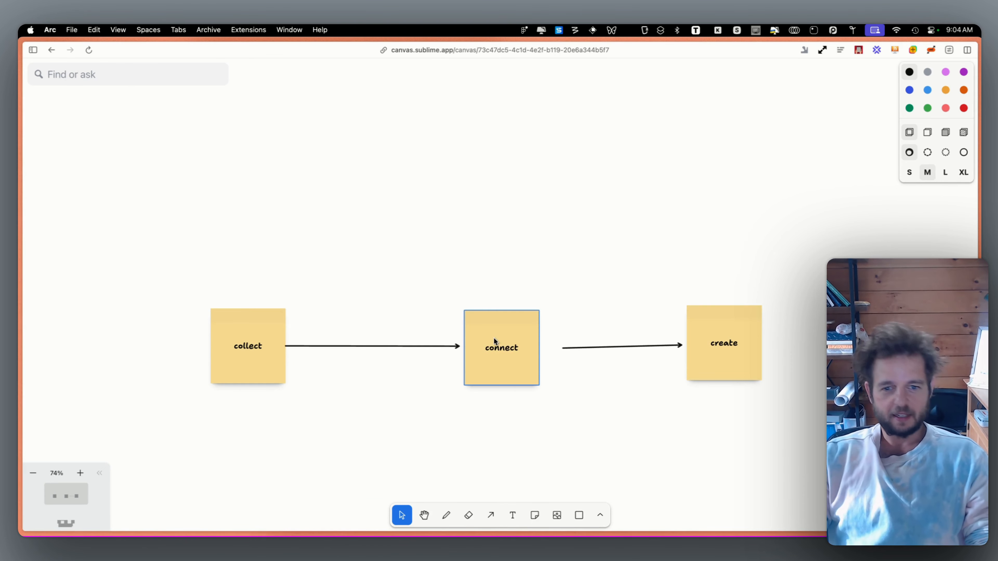
scroll(495, 340, "down", 5)
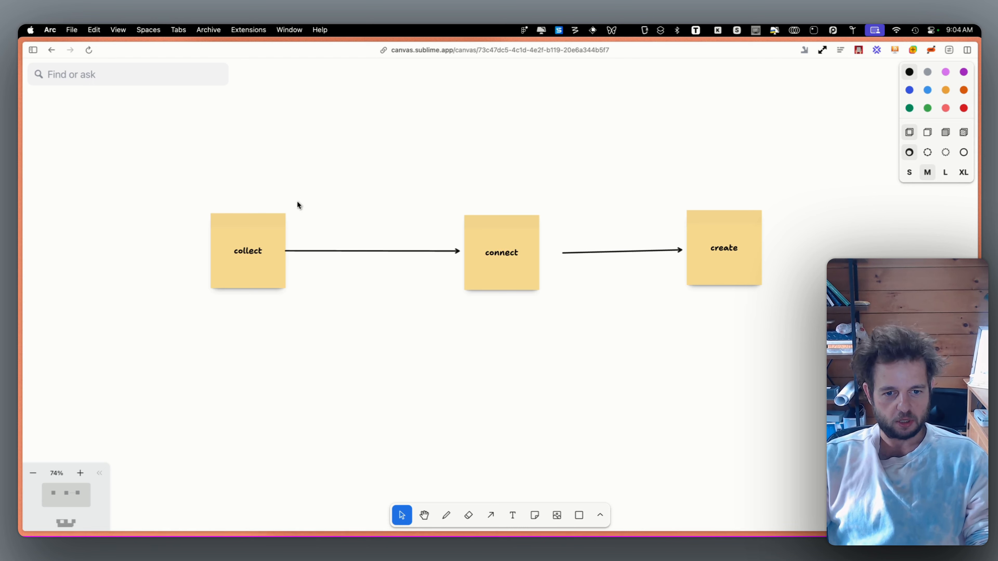
Switch to the Sublime canvas creation page and start a new canvas from a collection.
key("super+s")
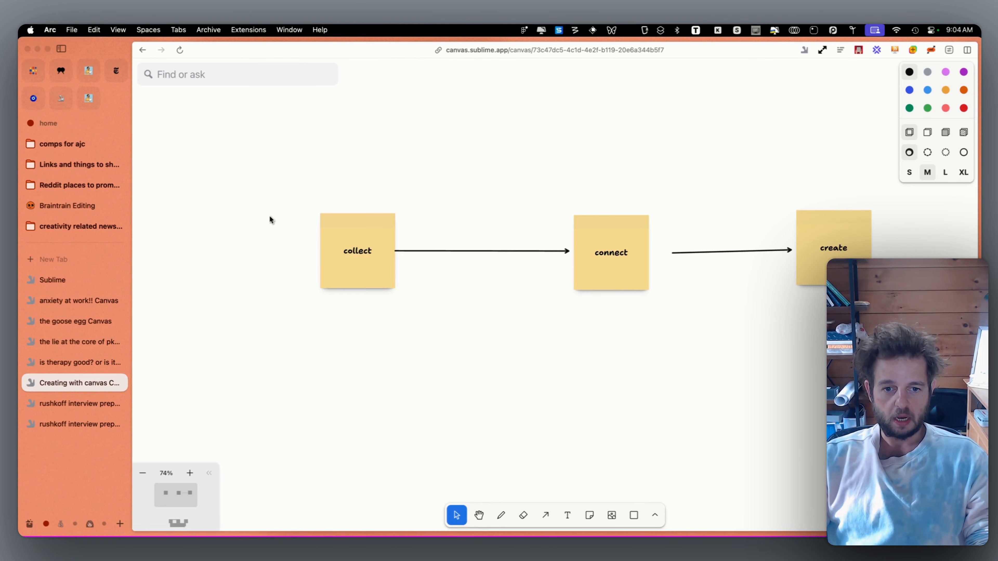
left_click(59, 288)
key("super+s")
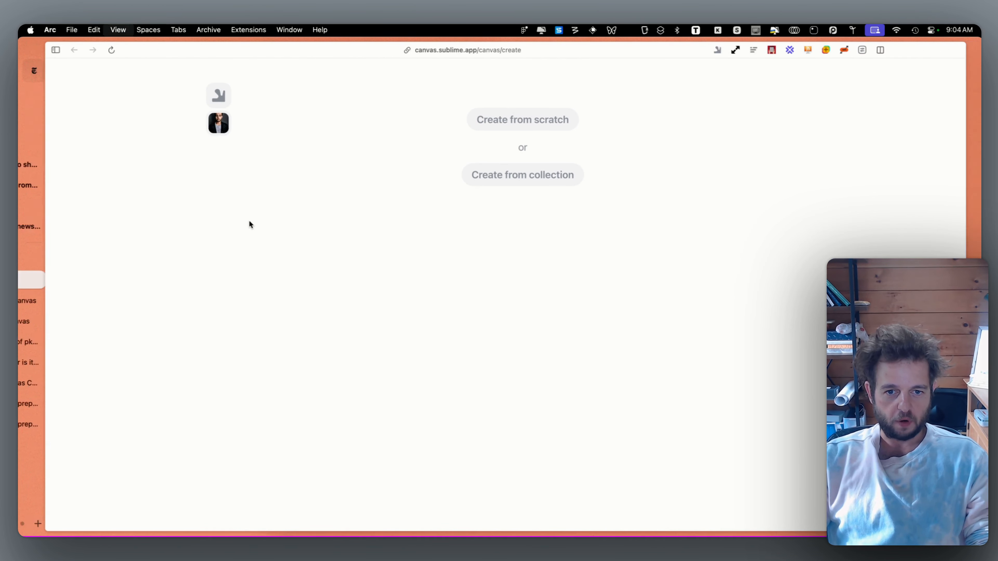
left_click(477, 180)
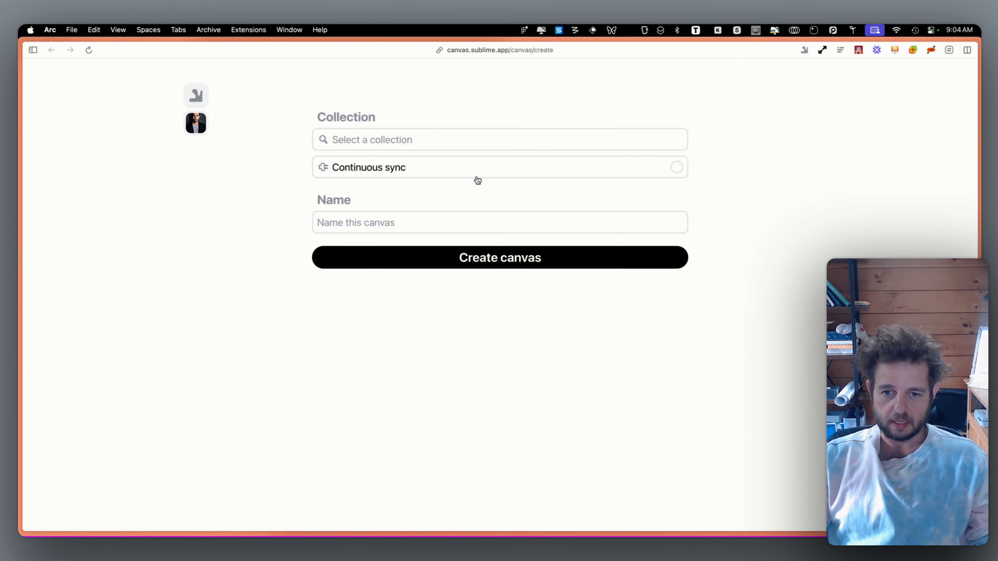
Find the collection "is therapy good? or is it god?" and create the canvas from it.
left_click(347, 140)
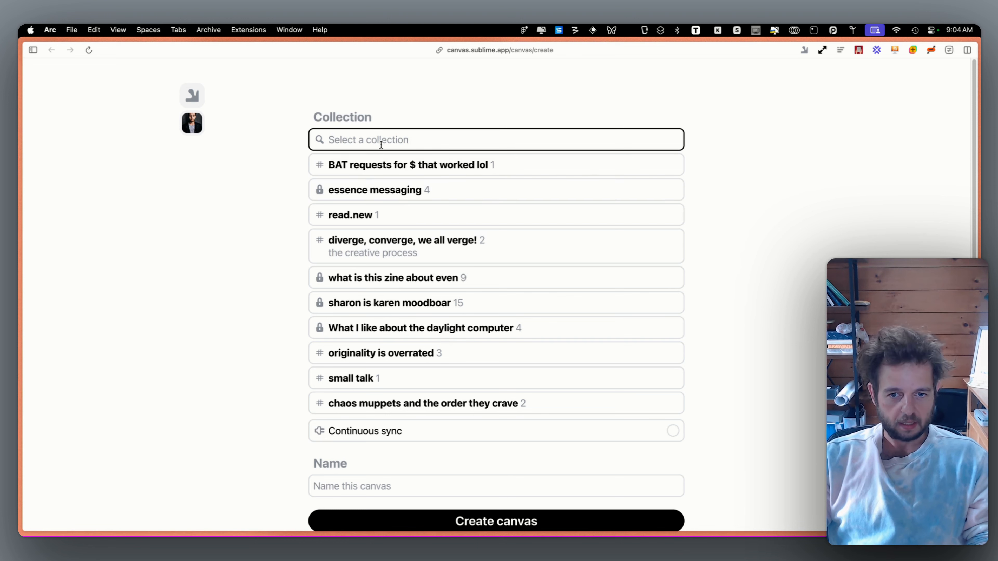
type("is therapy")
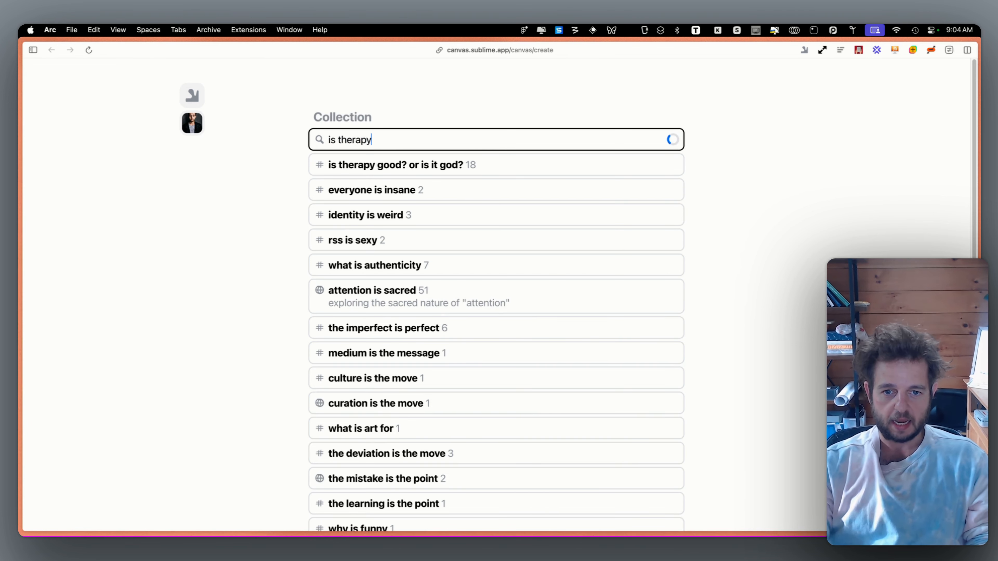
left_click(373, 165)
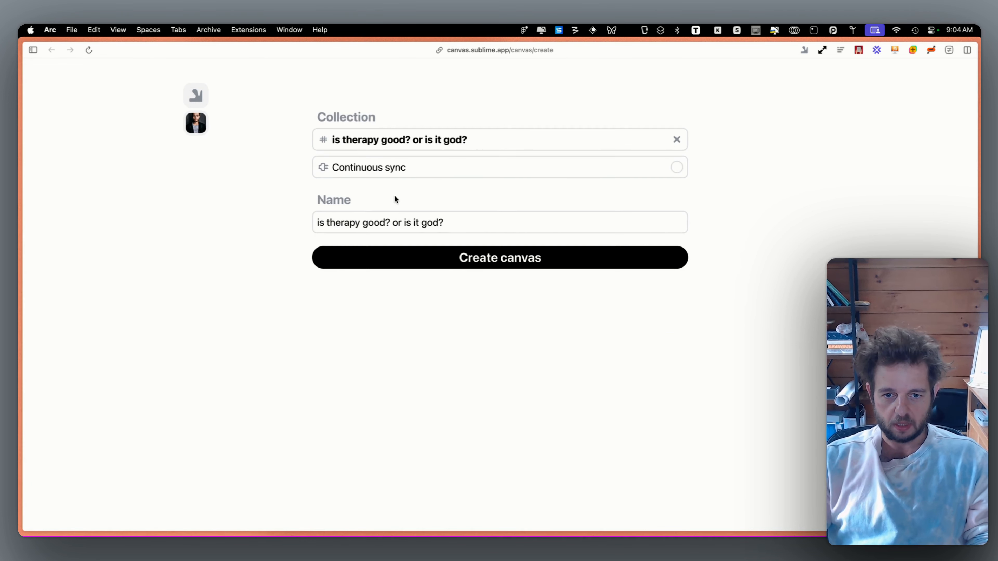
left_click(447, 261)
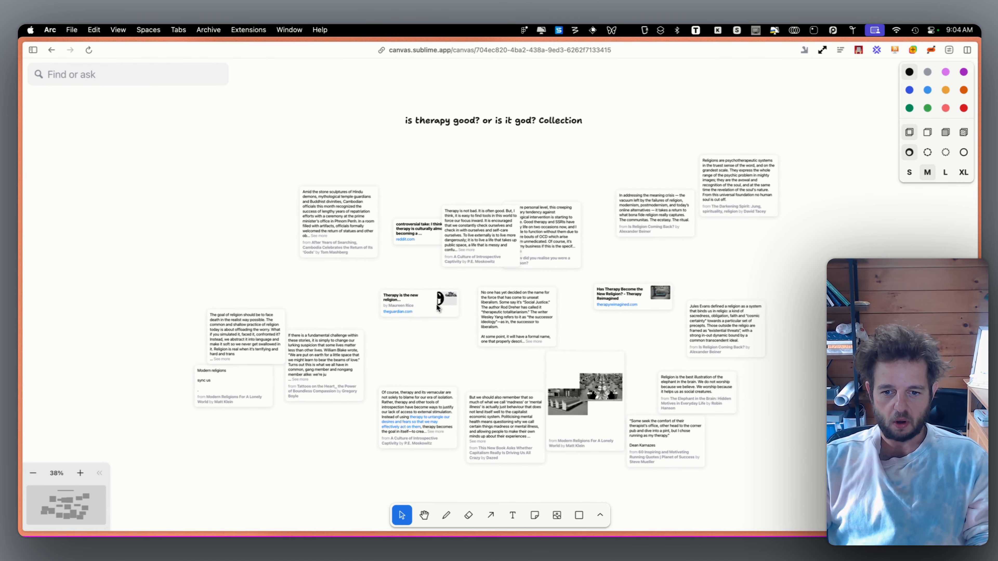
Separate the overlapping cards by moving the reddit card up and the "Amid the stone sculptures" and "Therapy is not bad" cards left.
scroll(437, 305, "up", 4)
scroll(275, 239, "up", 1)
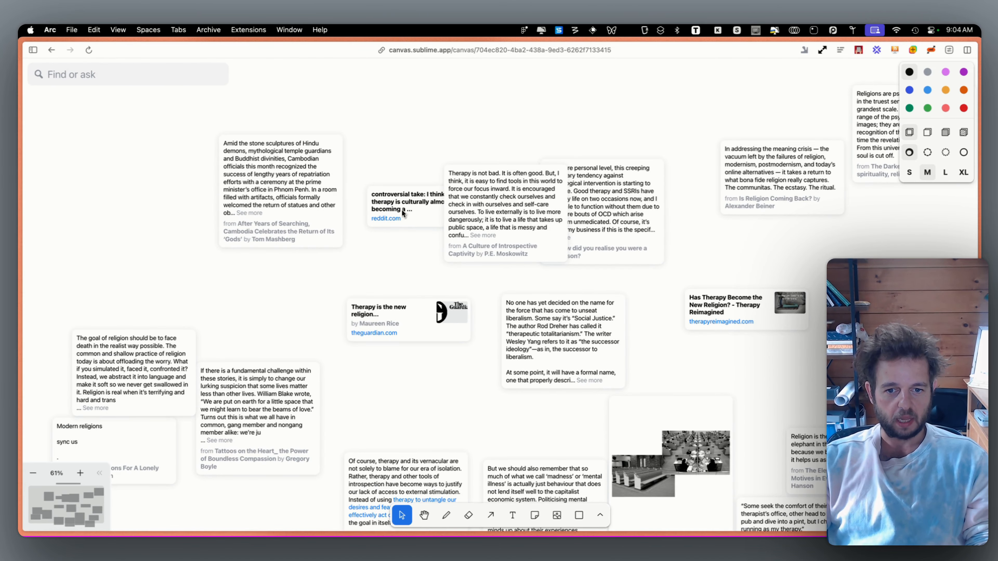
mouse_move(408, 190)
left_mouse_down()
mouse_move(359, 105)
mouse_move(369, 88)
left_mouse_up()
left_click_drag(275, 185, 187, 185)
mouse_move(491, 213)
left_mouse_down()
mouse_move(349, 212)
mouse_move(382, 216)
left_mouse_up()
Gather the "Therapy is not bad", reddit and "Therapy is the new religion" cards around the "Amid the stone sculptures" card.
scroll(628, 234, "down", 2)
scroll(605, 243, "up", 2)
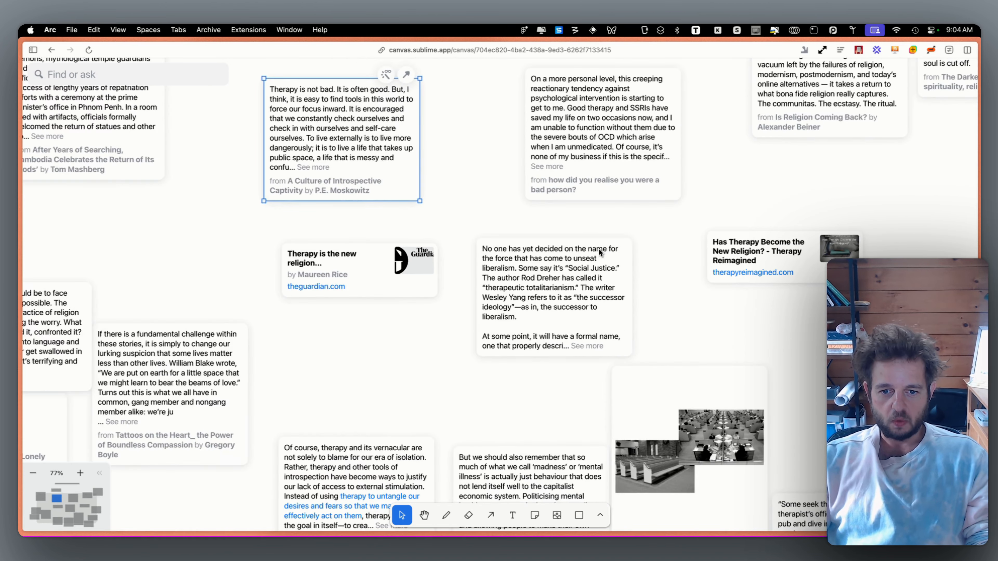
scroll(598, 250, "down", 4)
scroll(616, 253, "down", 2)
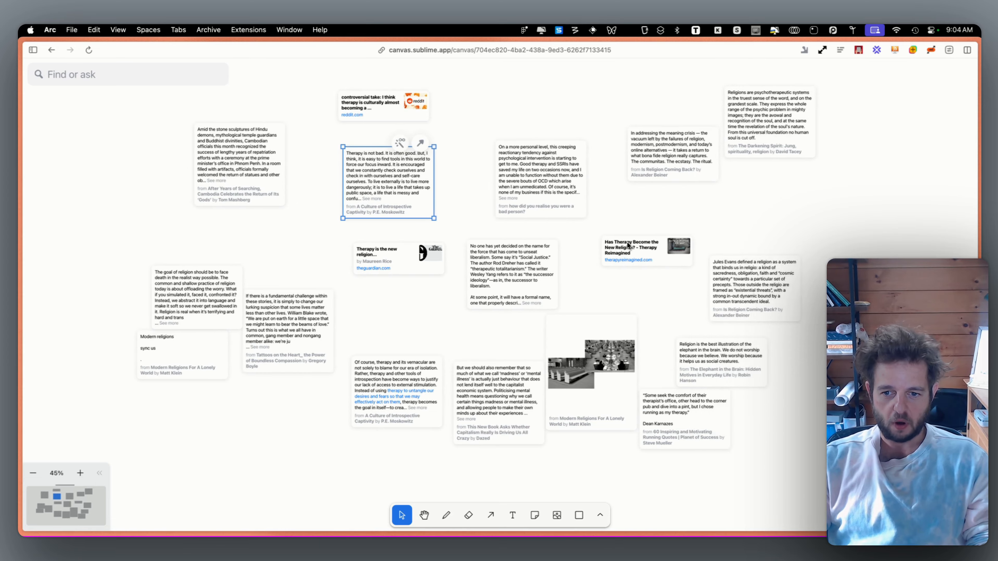
scroll(616, 252, "right", 1)
mouse_move(360, 117)
left_mouse_down()
mouse_move(398, 120)
mouse_move(346, 116)
left_mouse_up()
left_click_drag(419, 206, 160, 220)
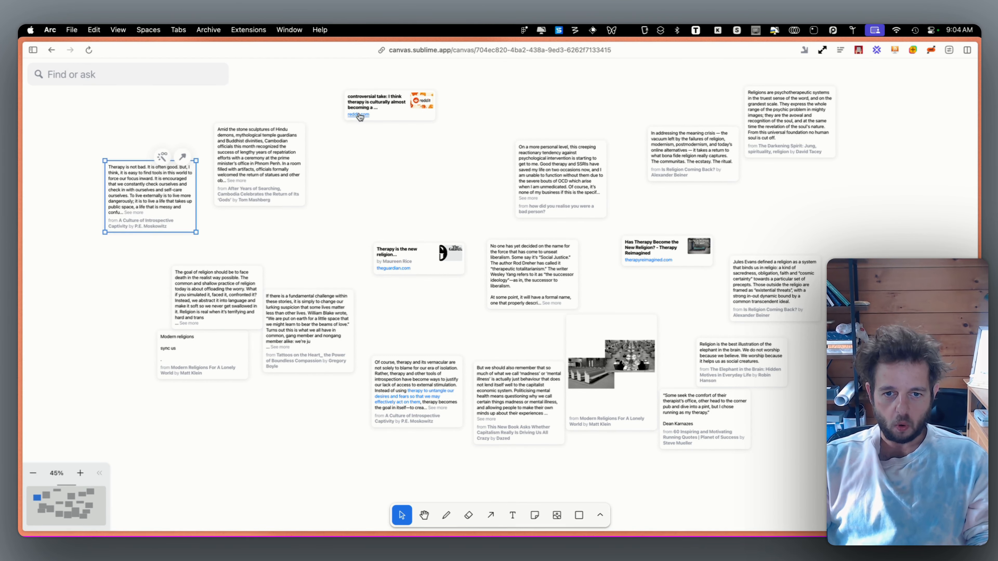
left_click_drag(360, 116, 330, 115)
left_click_drag(405, 101, 352, 107)
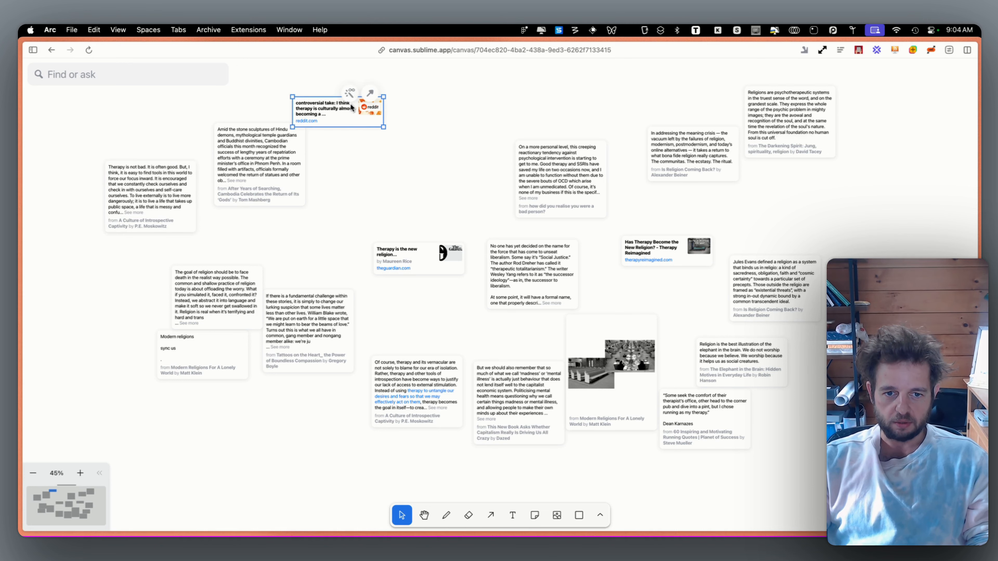
left_click_drag(388, 253, 317, 190)
Arrange the "The goal of religion" and "If there is a fundamental challenge" cards side by side below the "Modern religions" card.
left_click_drag(295, 324, 276, 406)
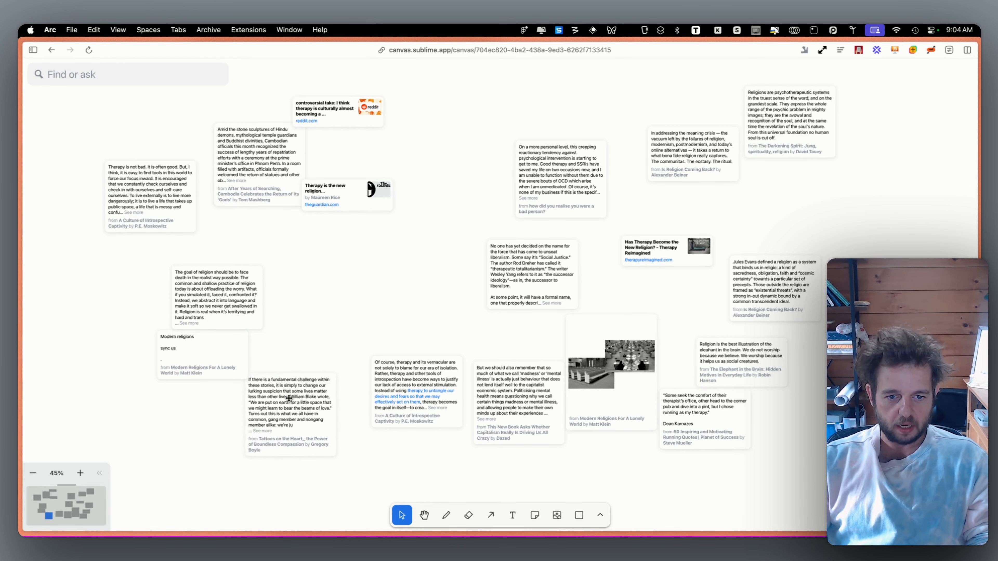
left_click_drag(201, 314, 136, 455)
scroll(169, 417, "down", 3)
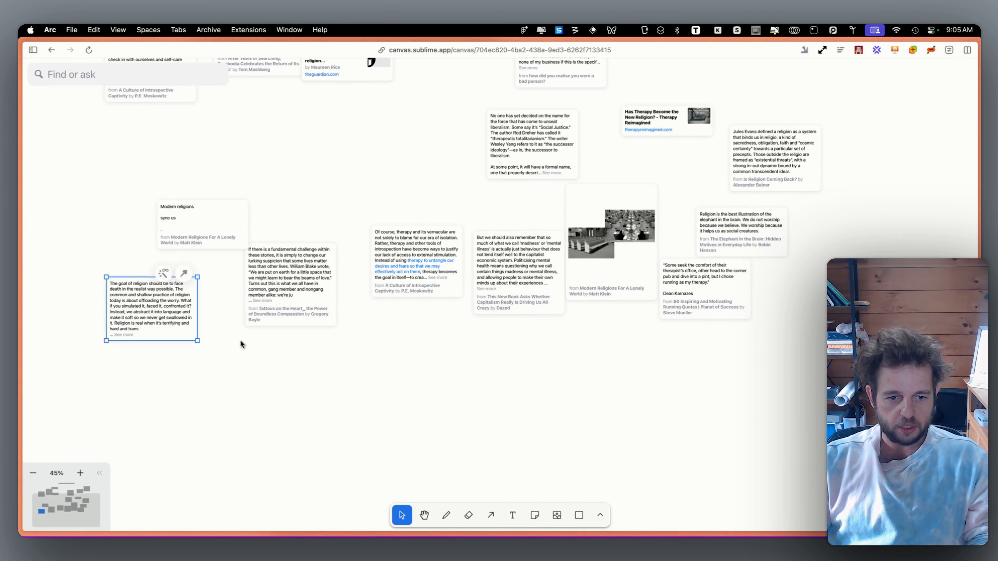
left_click_drag(280, 295, 250, 334)
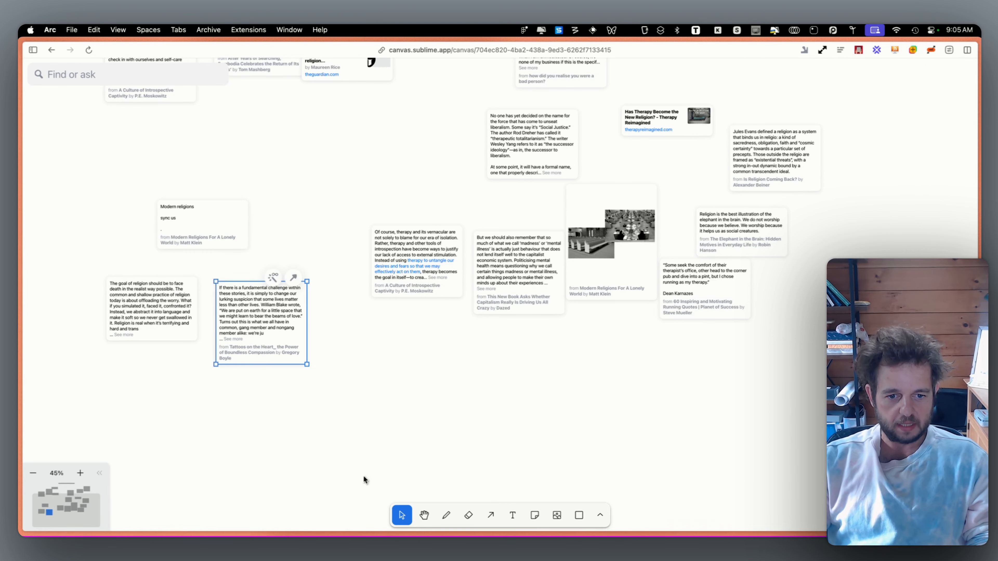
Add the text "what's my thesis?" below the religion cards.
left_click(512, 516)
left_click(189, 407)
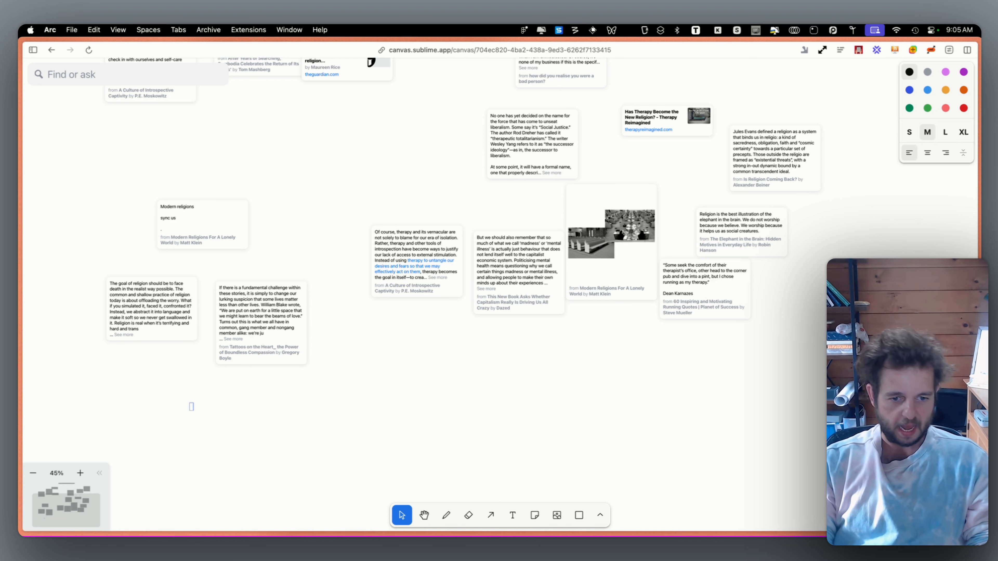
type("what's")
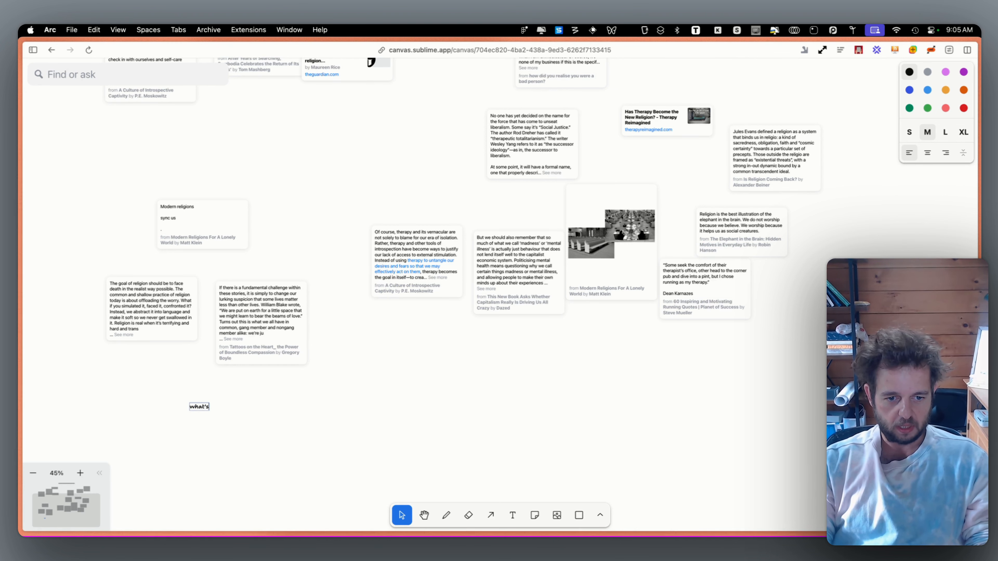
type(" my thesis?")
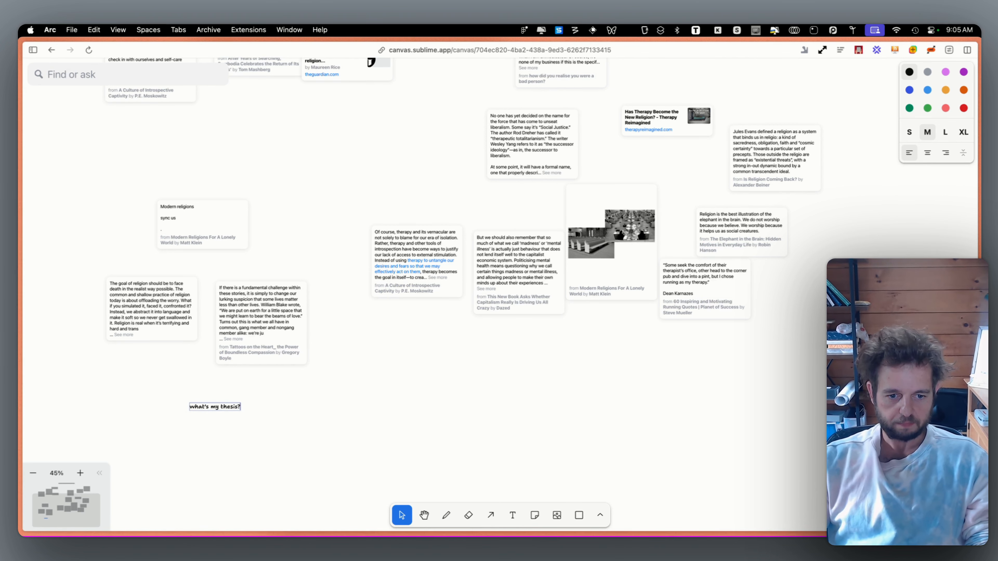
Format the "what's my thesis?" text in light red at size XL, keeping it horizontal.
key("super+a")
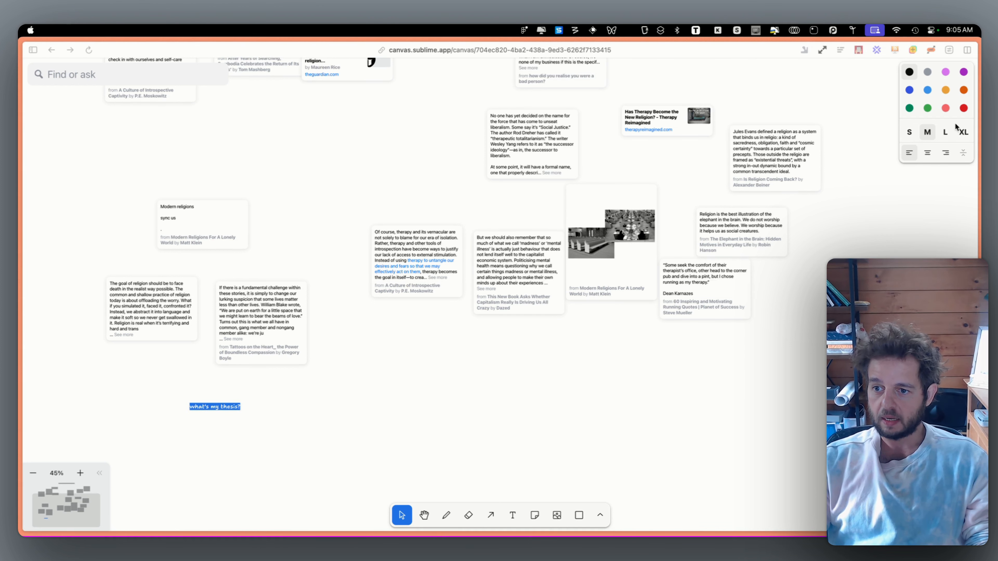
left_click(946, 108)
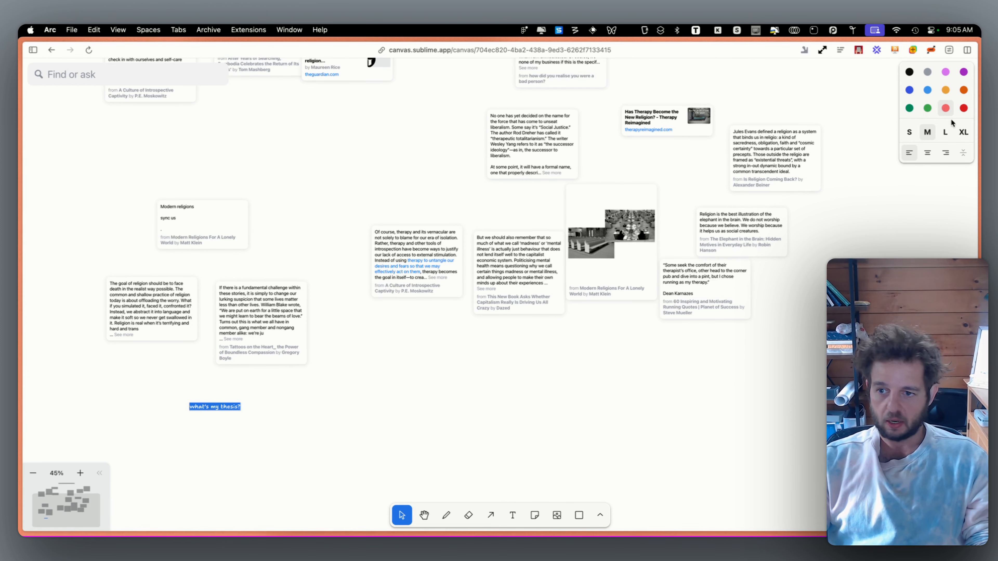
left_click(964, 132)
key("Escape")
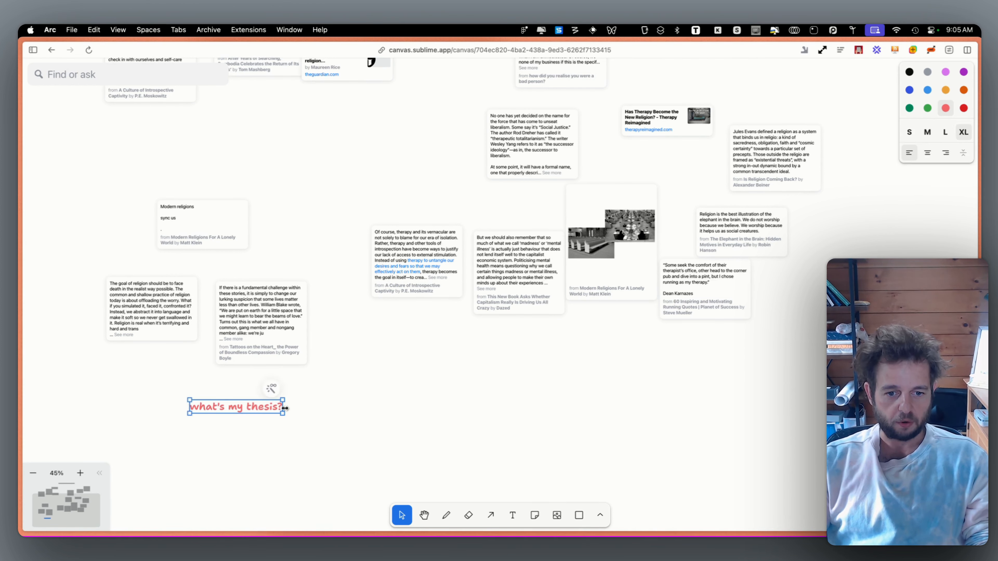
mouse_move(279, 412)
left_mouse_down()
mouse_move(292, 416)
mouse_move(261, 419)
left_mouse_up()
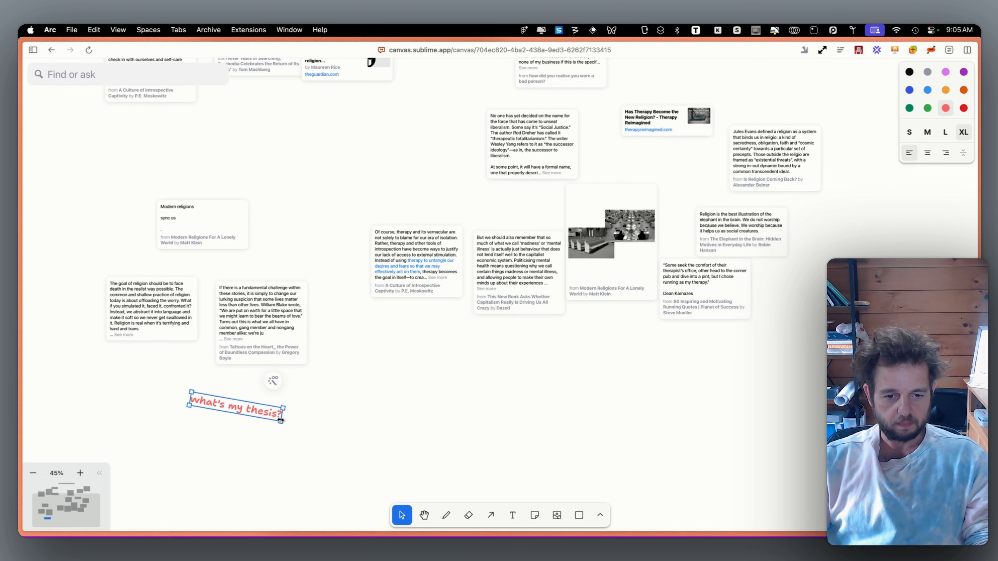
key("super+z")
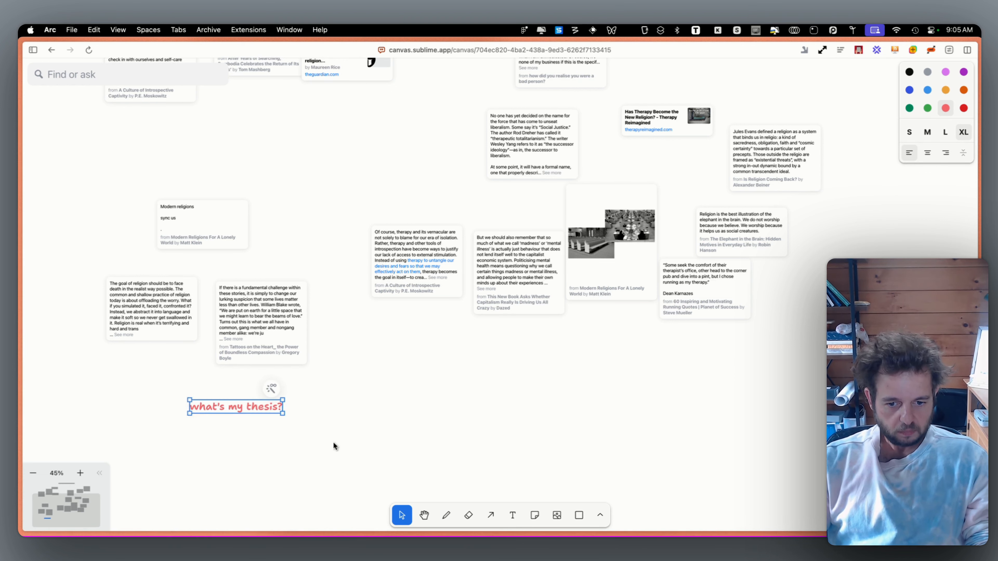
Draw a frame around the three religion cards and the thesis text, and move the frame down slightly.
left_click(580, 516)
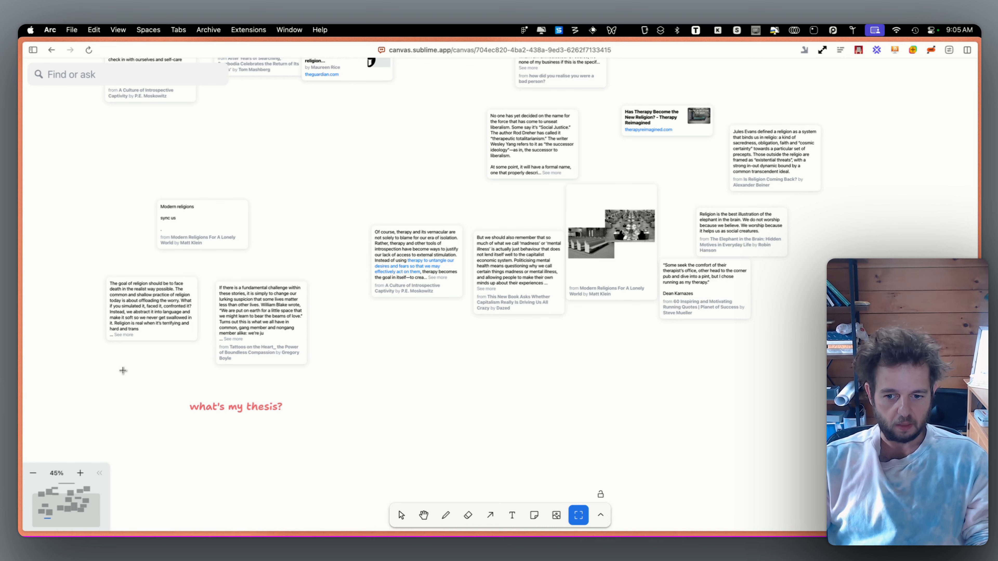
left_click_drag(68, 165, 337, 495)
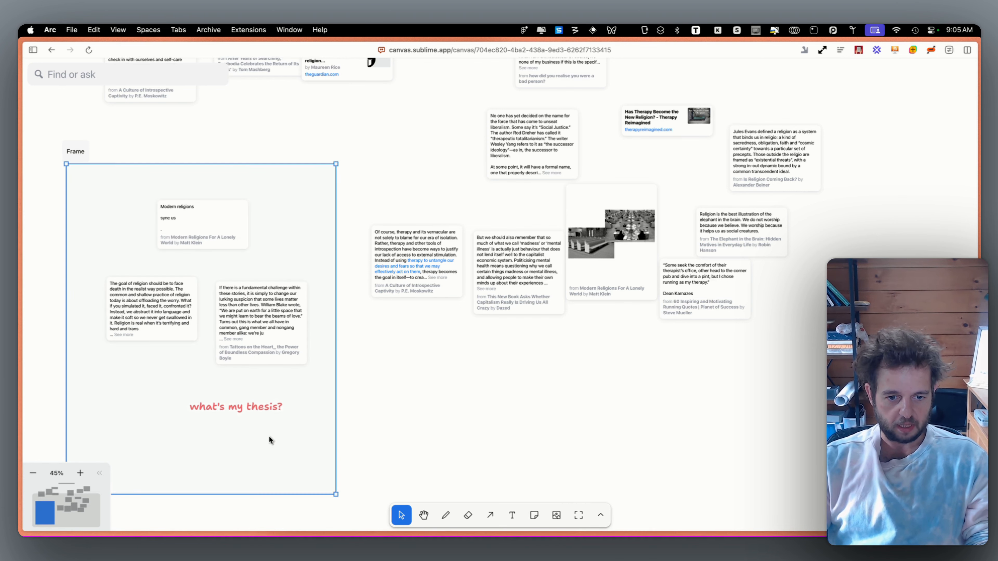
mouse_move(244, 408)
left_mouse_down()
mouse_move(247, 386)
mouse_move(225, 421)
mouse_move(239, 463)
left_mouse_up()
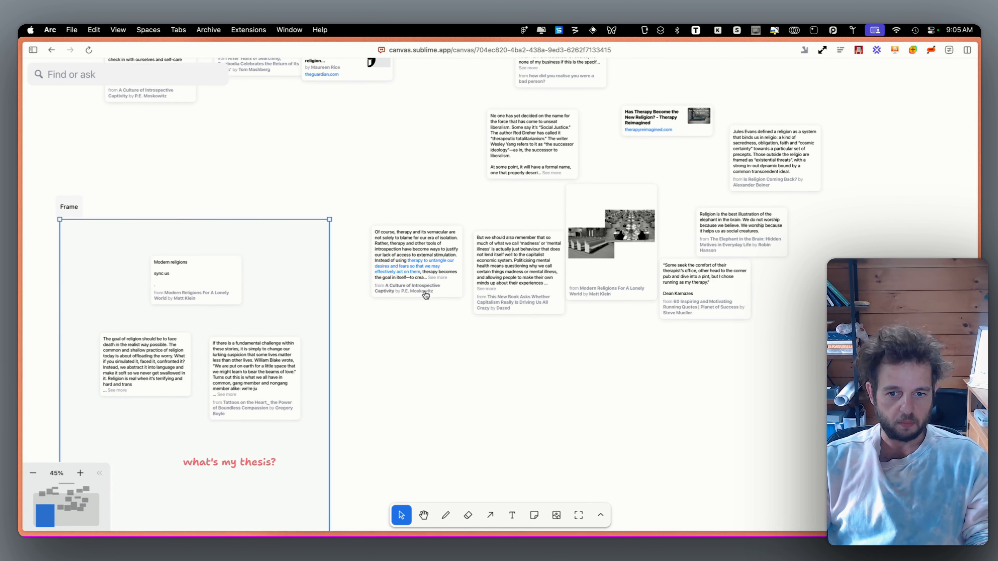
Nudge the frame with the religion cards and thesis text slightly upward on the canvas.
scroll(498, 364, "down", 3)
scroll(499, 364, "left", 3)
scroll(499, 365, "right", 2)
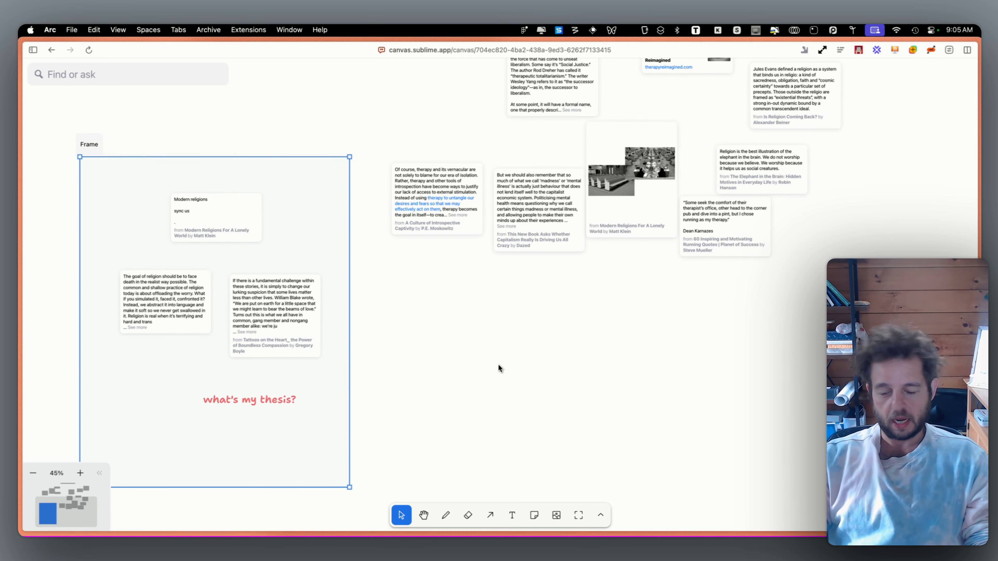
scroll(498, 365, "right", 2)
scroll(498, 365, "down", 5)
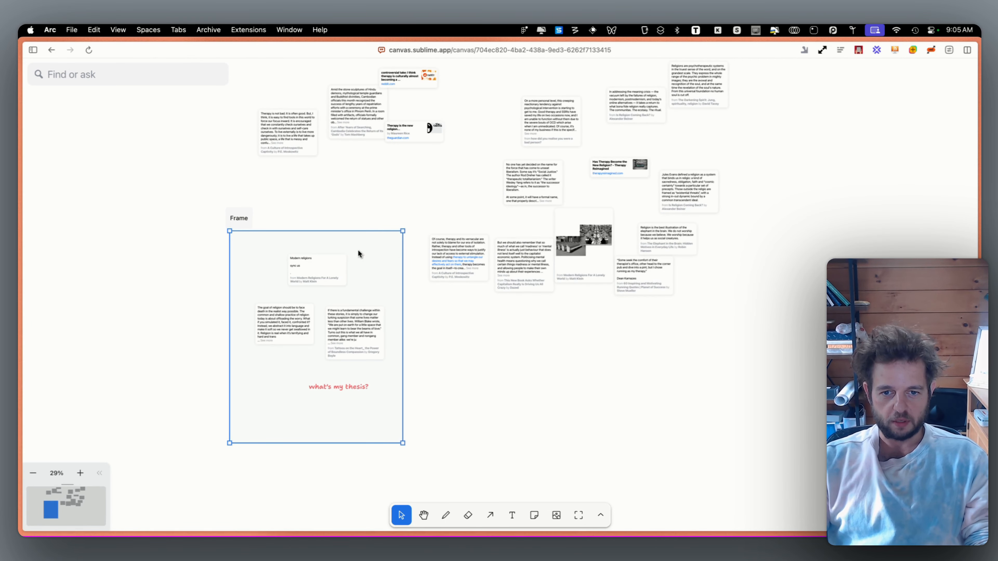
scroll(346, 319, "up", 3)
scroll(347, 318, "down", 2)
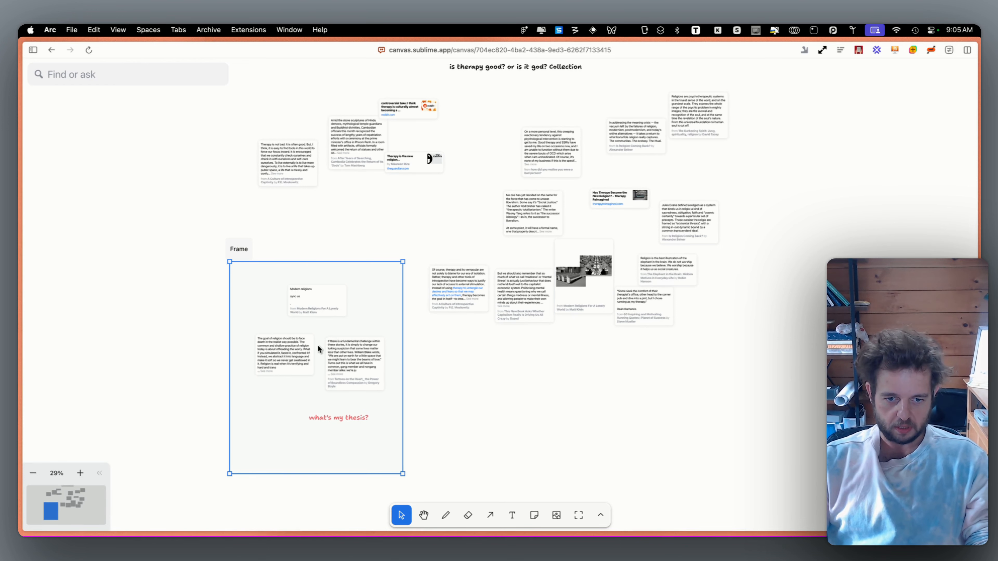
scroll(319, 349, "up", 5)
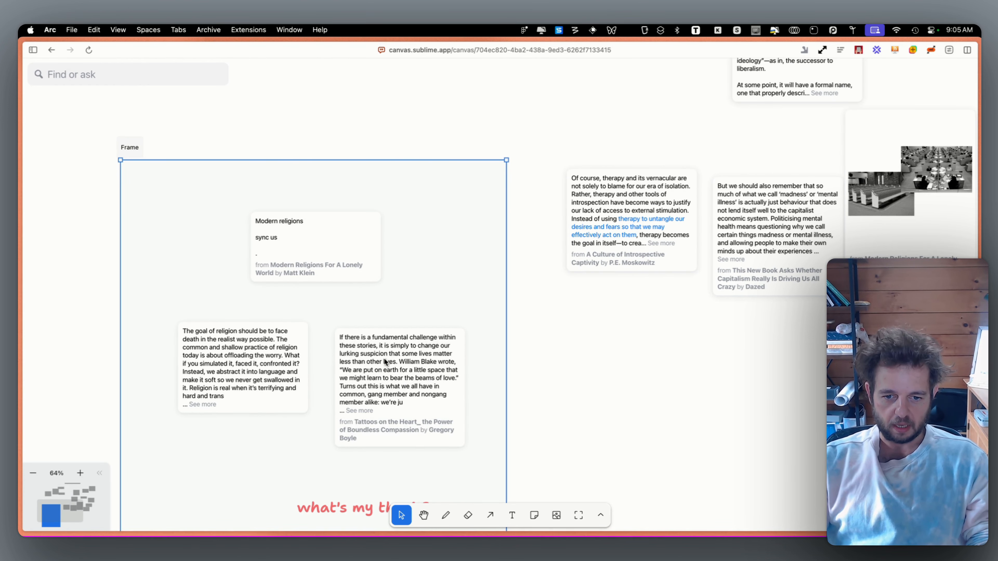
left_click_drag(384, 359, 387, 358)
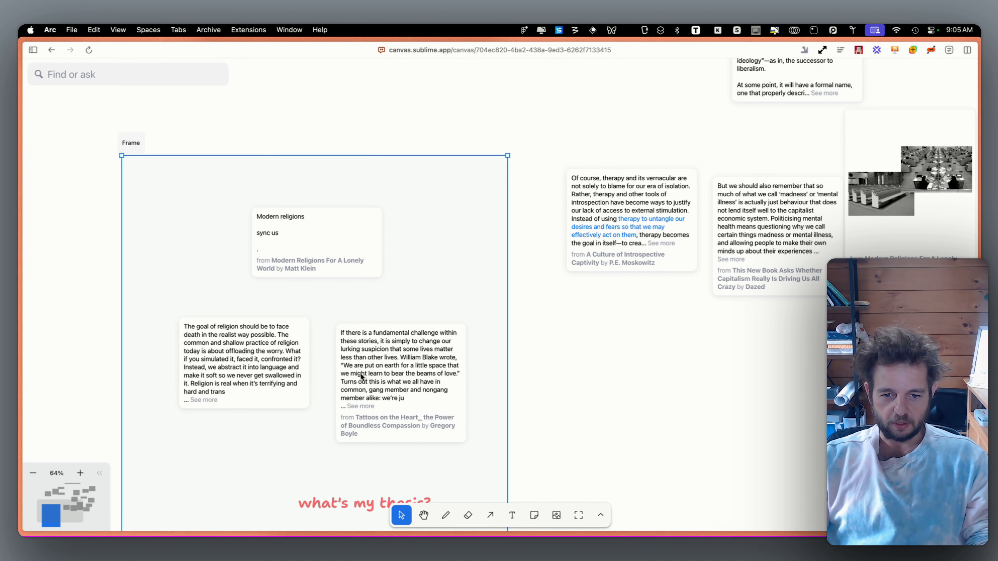
Search the library for "learning to love" and limit the results to cards saved by me.
left_click(134, 98)
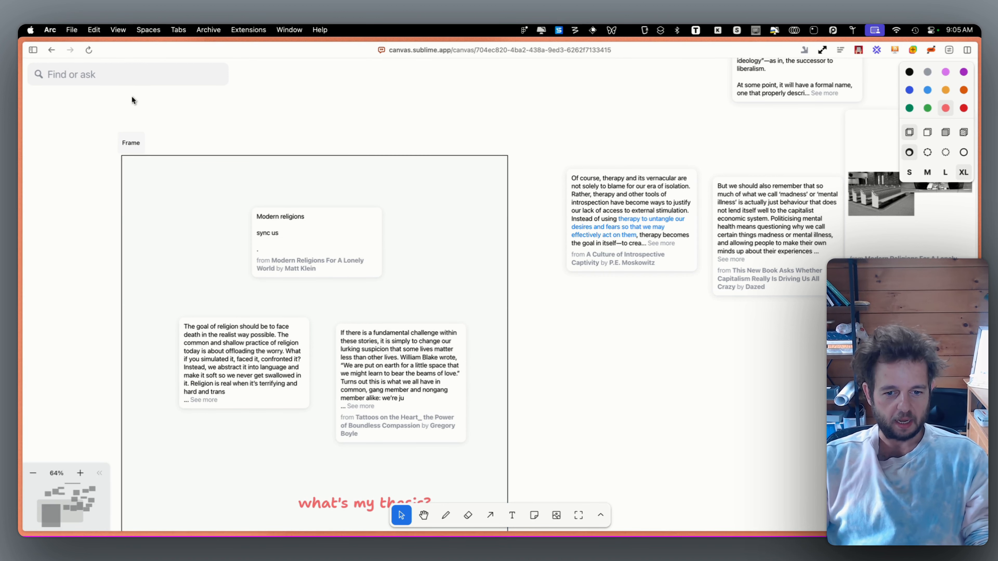
scroll(130, 91, "up", 3)
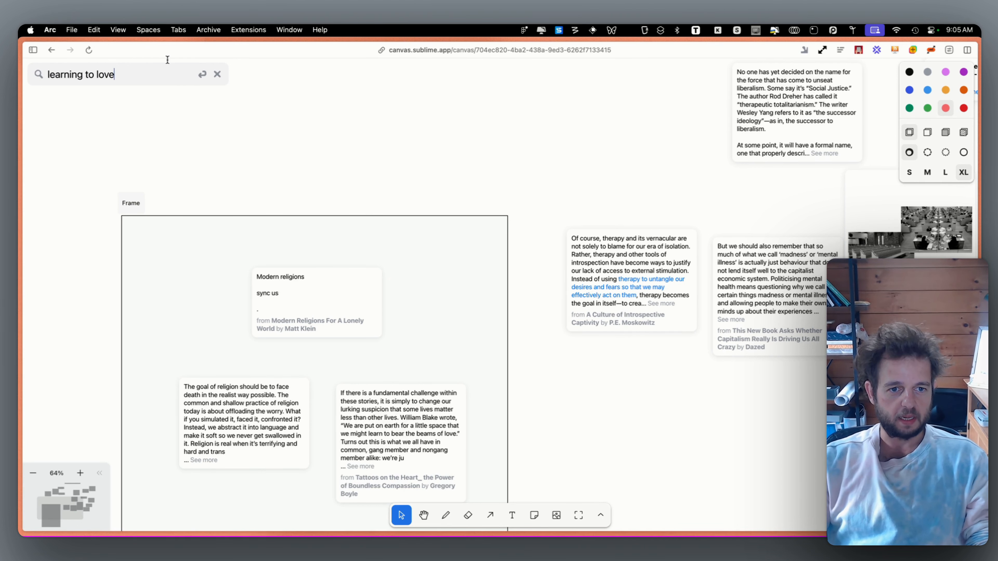
key("Return")
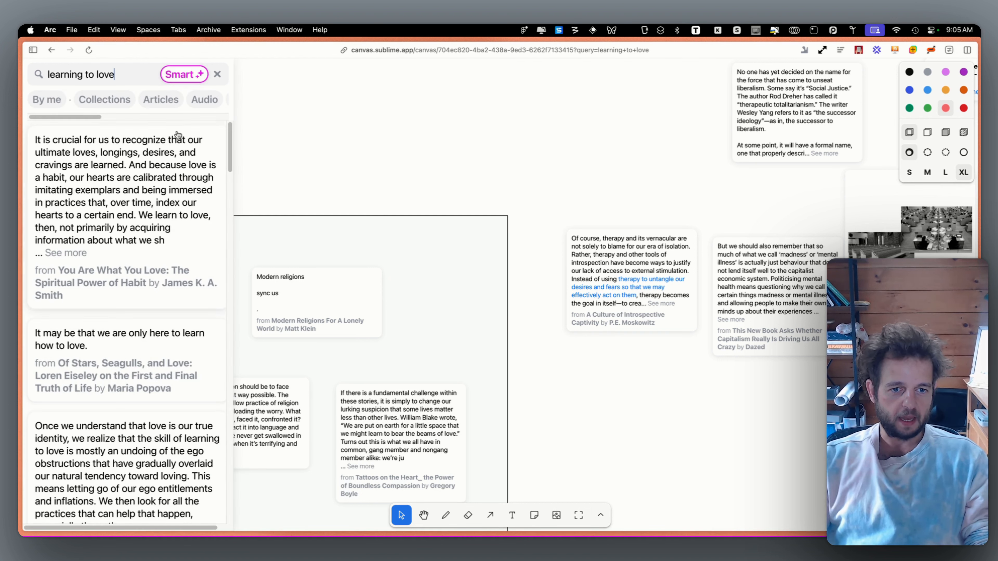
scroll(219, 304, "down", 1)
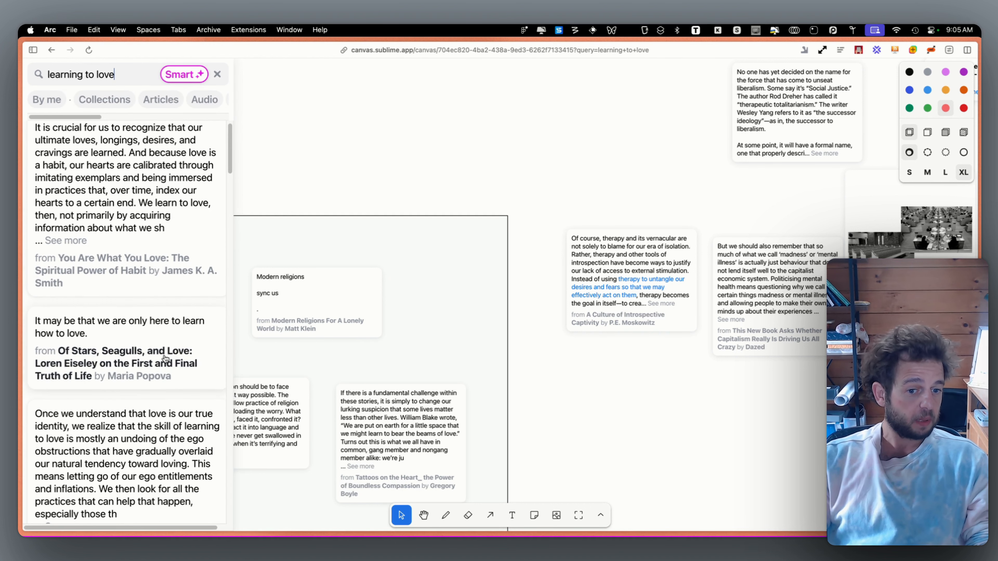
left_click(49, 103)
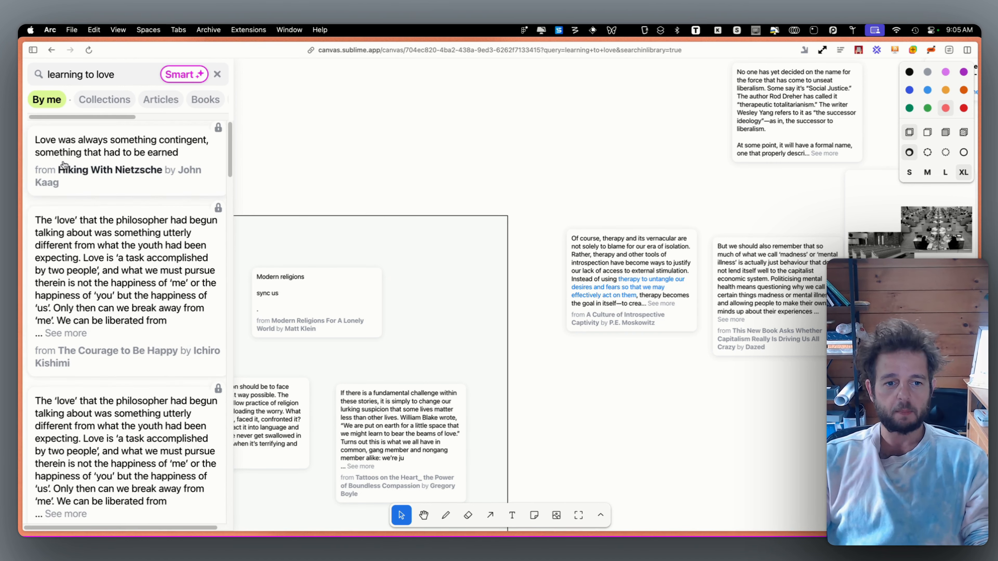
Add the Hiking With Nietzsche card and both The Courage to Be Happy cards to the canvas near the Modern religions card.
left_click_drag(68, 168, 472, 301)
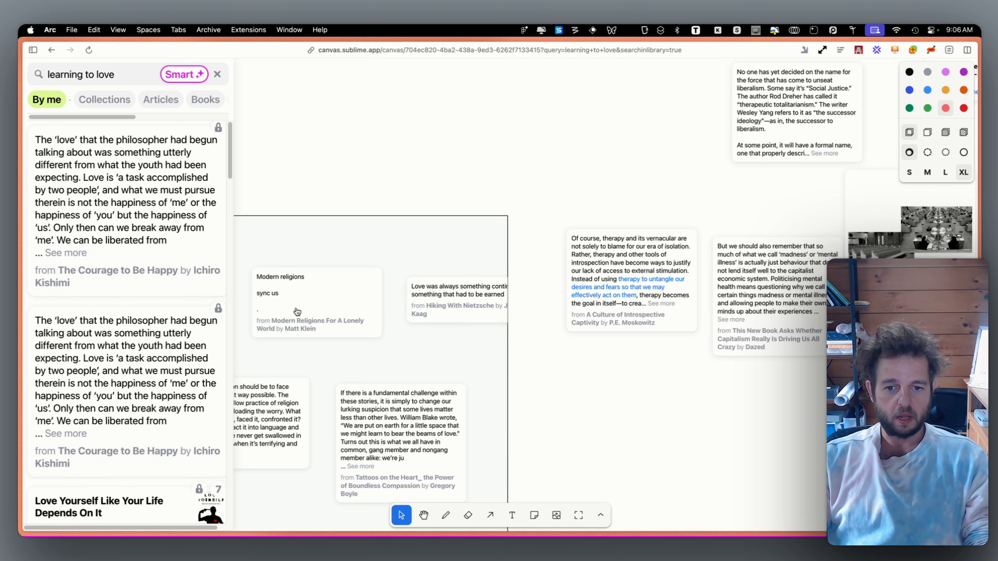
left_click_drag(75, 187, 389, 205)
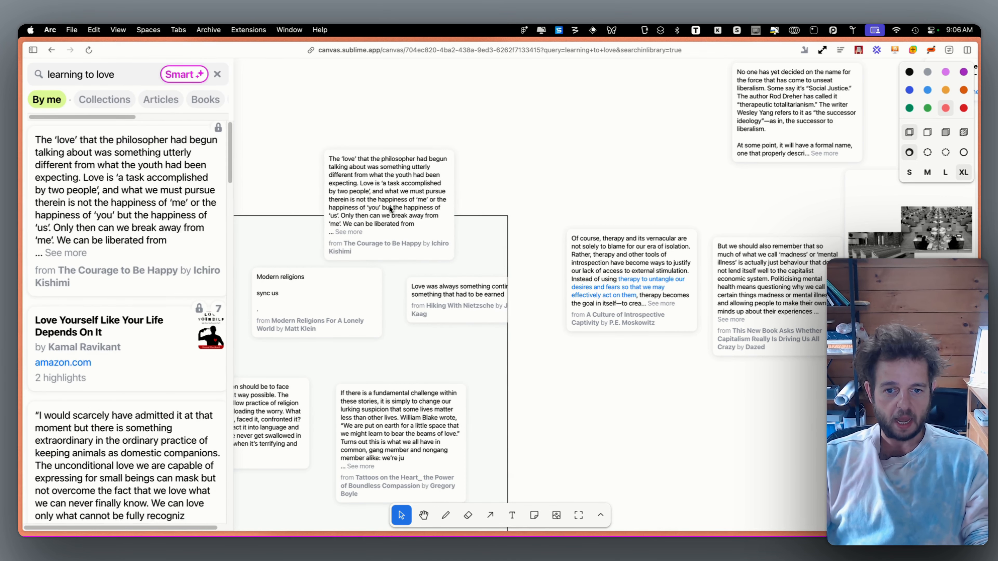
left_click_drag(127, 214, 423, 193)
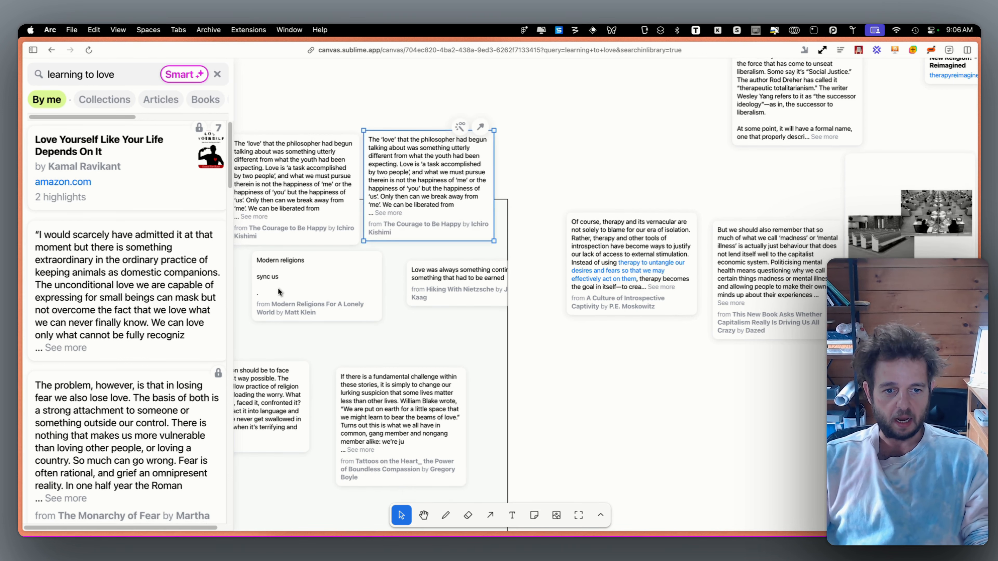
Filter the "learning to love" results to show only images.
scroll(423, 193, "down", 3)
left_click_drag(111, 119, 200, 118)
left_click(185, 103)
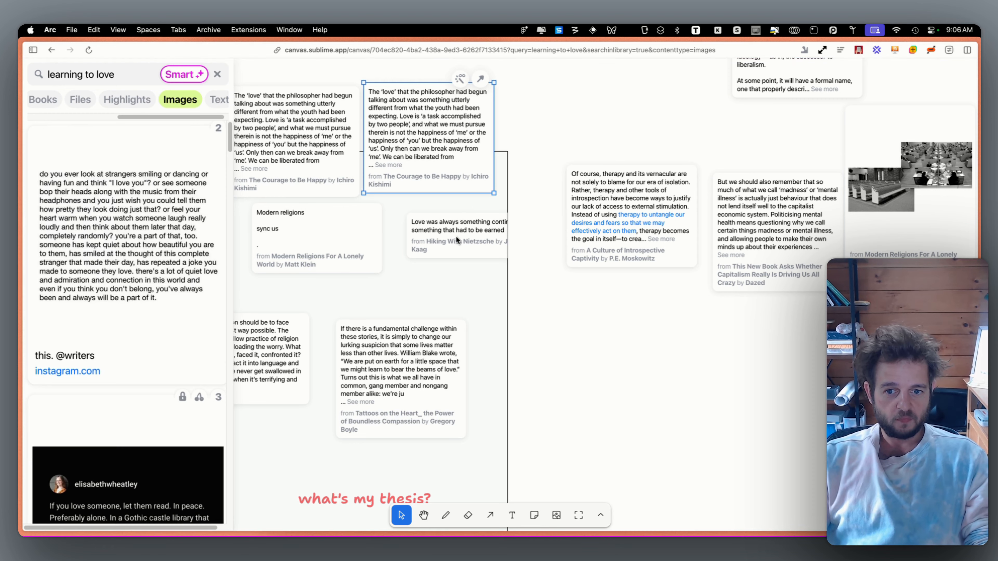
Move the running-as-therapy quote and the Modern Religions image card into empty space, and draw an arrow from the image to the quote.
scroll(455, 252, "down", 4)
scroll(395, 342, "up", 1)
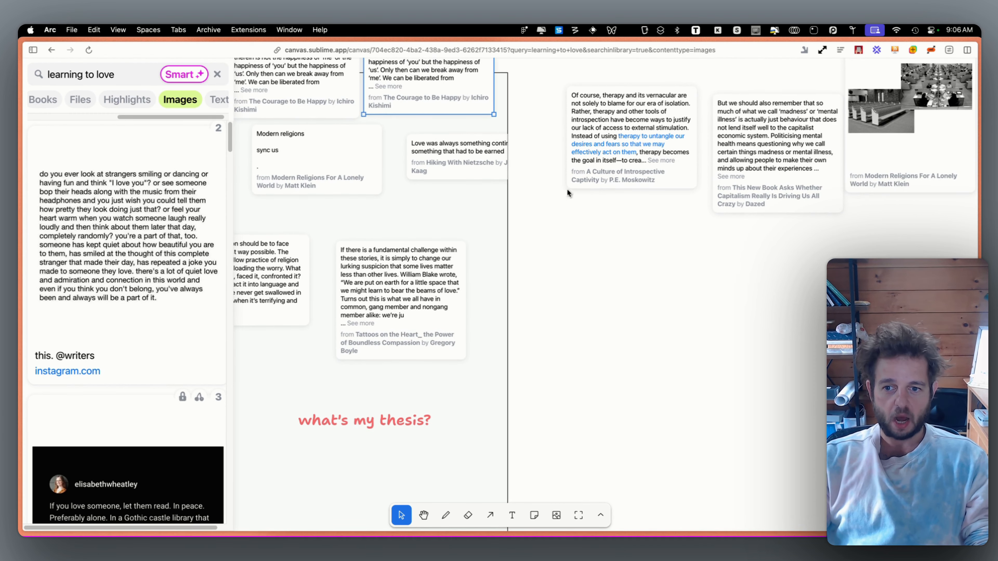
scroll(622, 241, "right", 8)
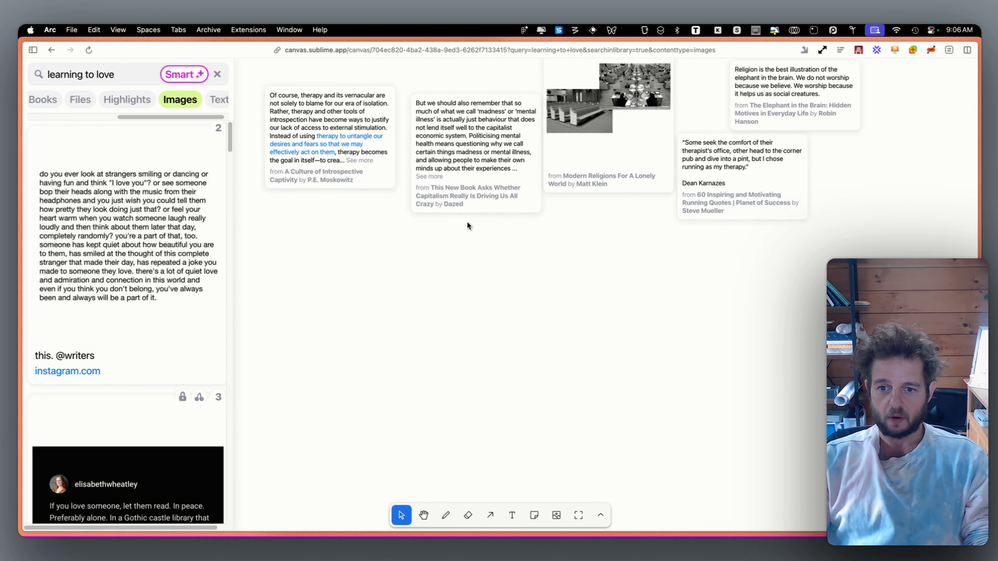
left_click_drag(699, 169, 778, 292)
left_click_drag(590, 168, 533, 397)
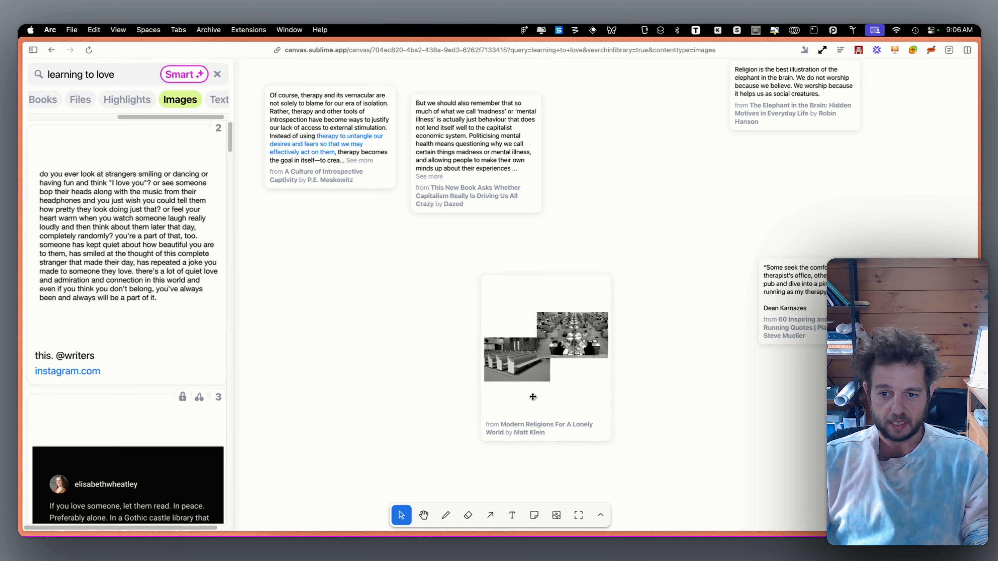
left_click(490, 515)
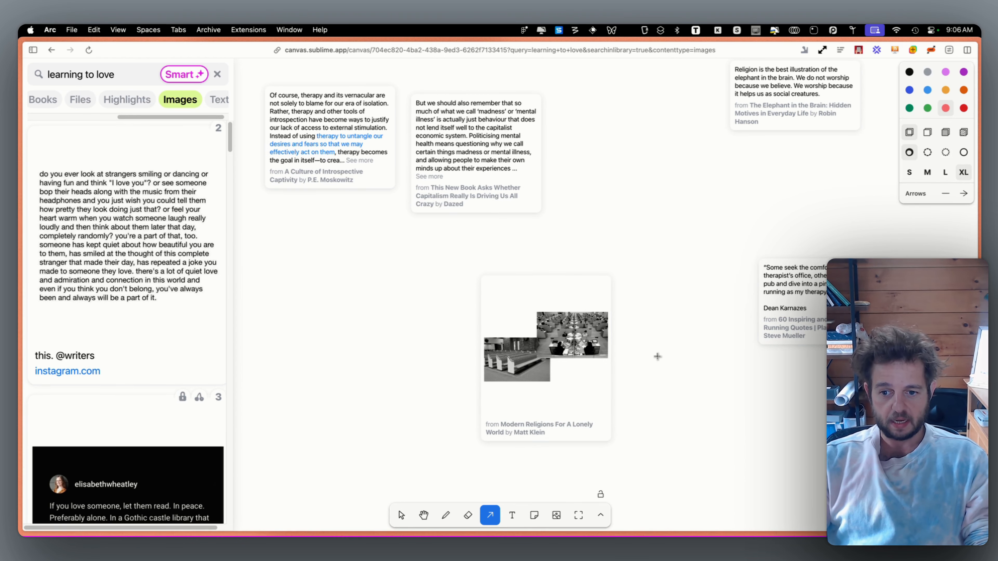
left_click_drag(585, 361, 756, 309)
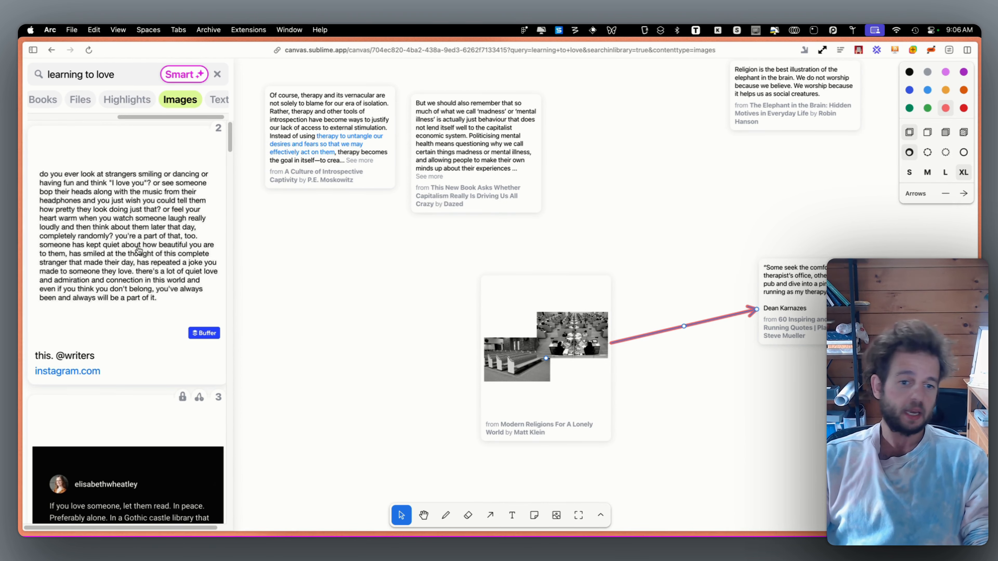
Add the "If you love someone, let them read" image from the results to the canvas, placing it below the running-as-therapy quote.
scroll(185, 322, "down", 1)
scroll(185, 323, "down", 5)
left_click_drag(140, 263, 717, 467)
scroll(717, 467, "down", 2)
scroll(646, 380, "right", 6)
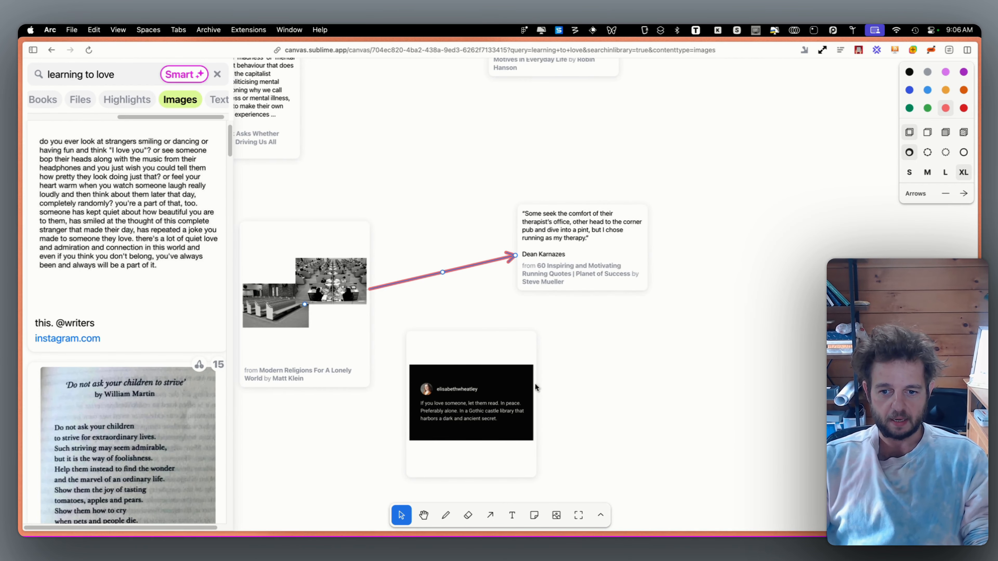
left_click_drag(516, 410, 566, 387)
scroll(565, 386, "up", 3)
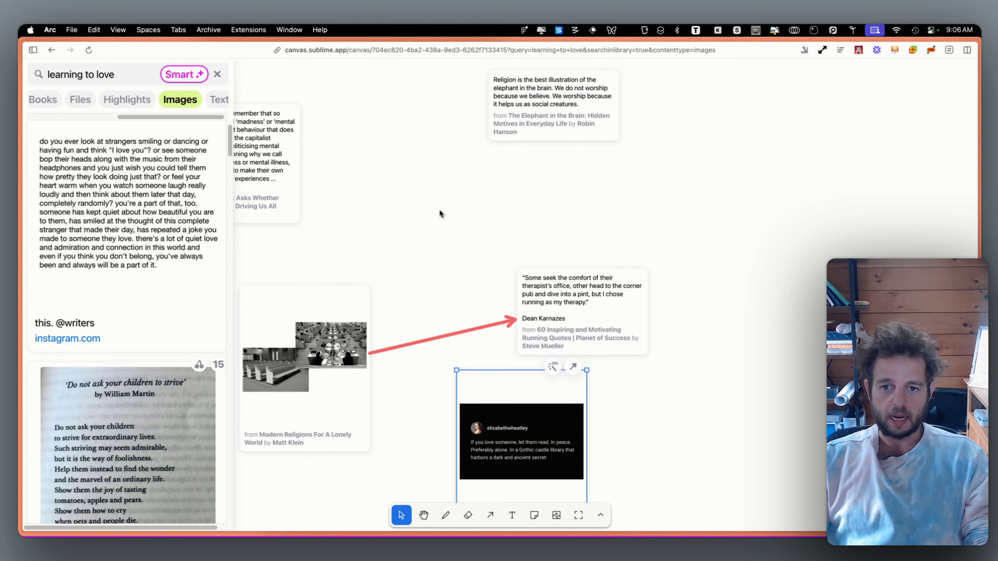
Clear the "learning to love" search and switch to the other open "is therapy good? or is it god?" canvas.
left_click(215, 79)
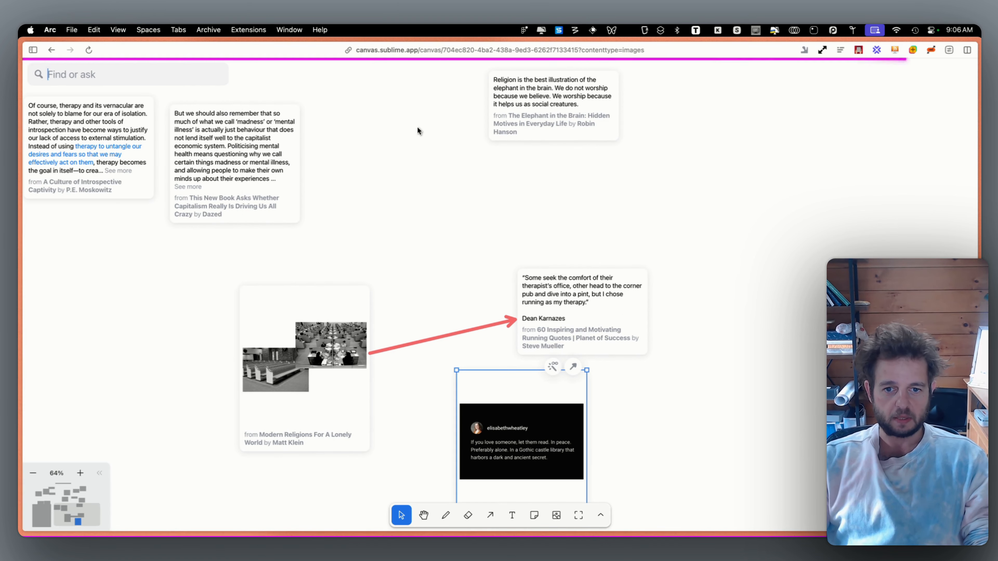
key("super+s")
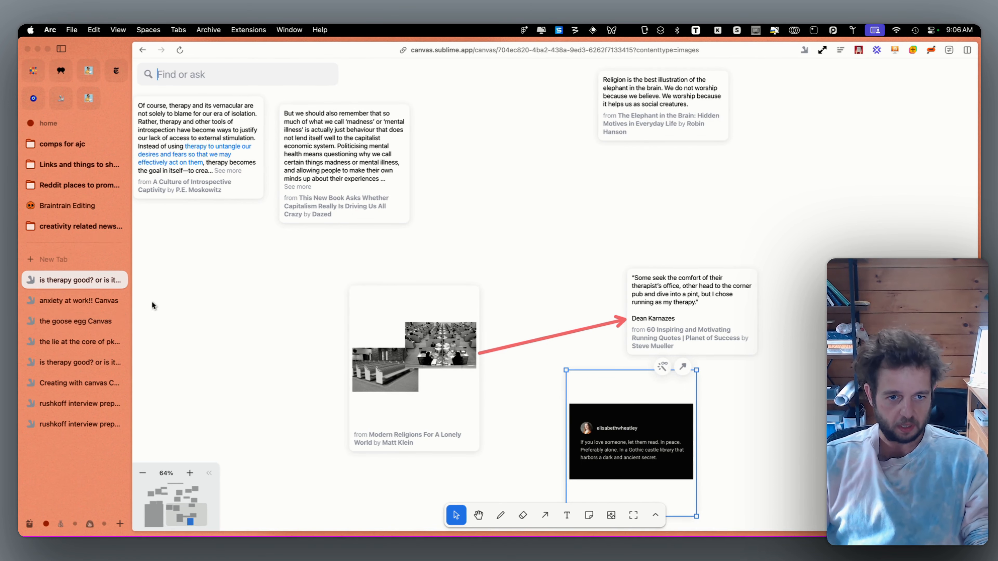
left_click(66, 362)
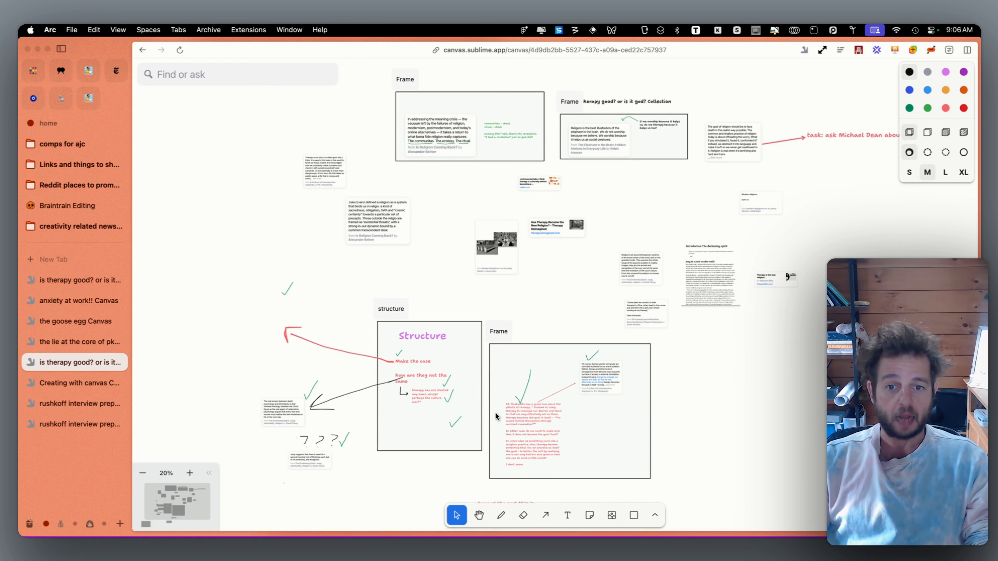
Look over the canvas, examining the Structure frame, the framed note on the pitfalls of therapy, and the red notes below them.
scroll(605, 349, "down", 1)
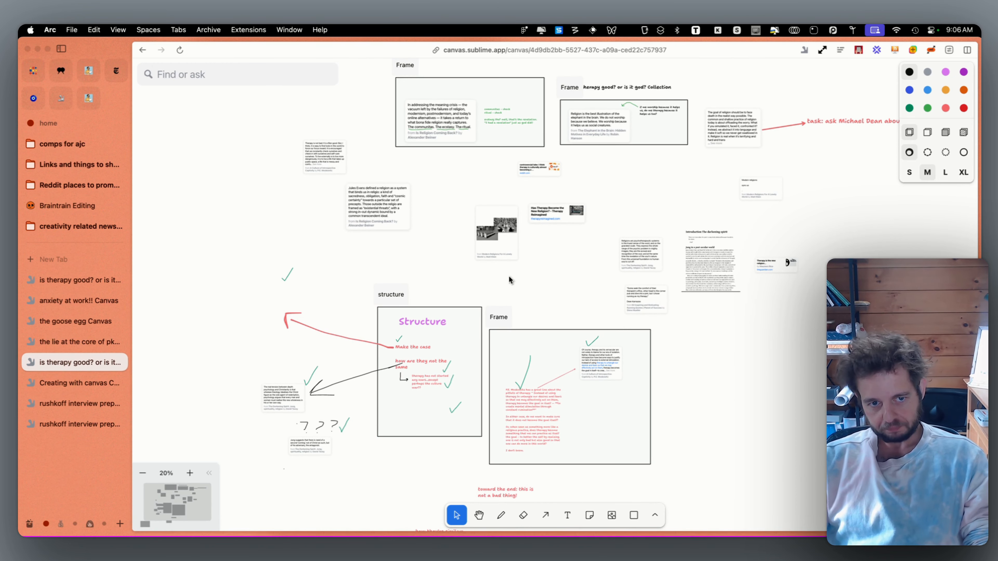
scroll(498, 248, "up", 1)
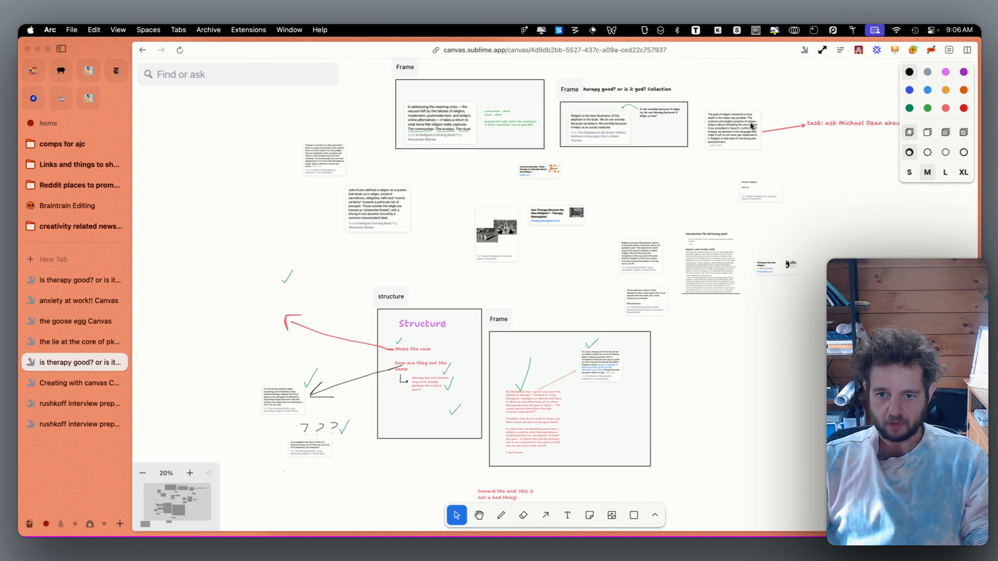
scroll(354, 358, "down", 4)
scroll(381, 275, "up", 5)
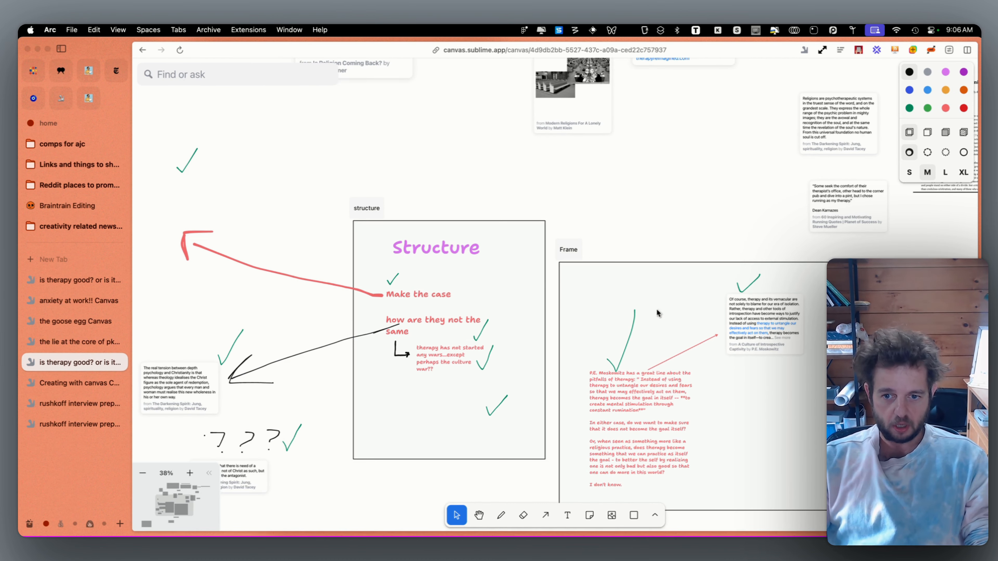
scroll(638, 325, "down", 2)
scroll(639, 324, "down", 2)
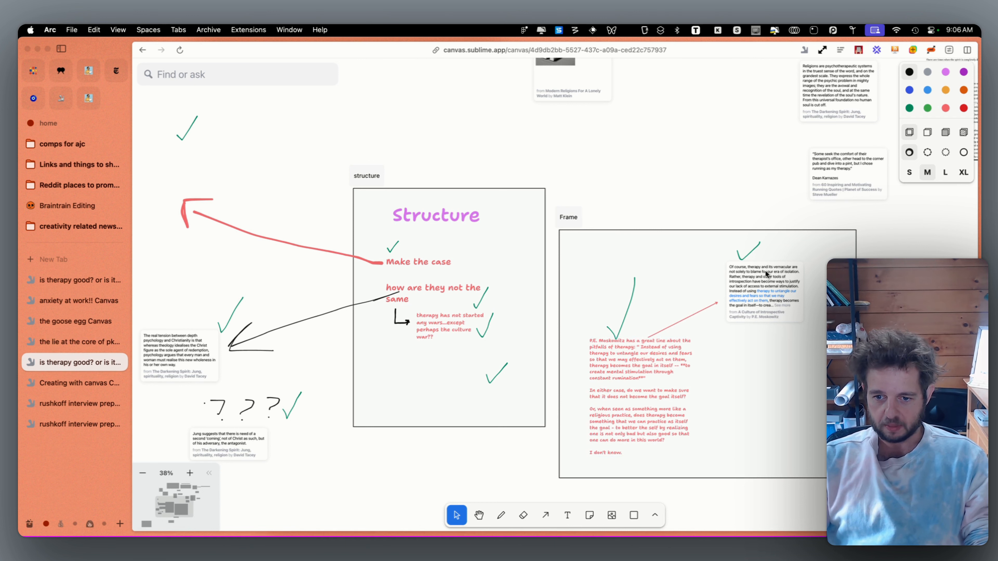
left_click(642, 364)
scroll(642, 364, "down", 5)
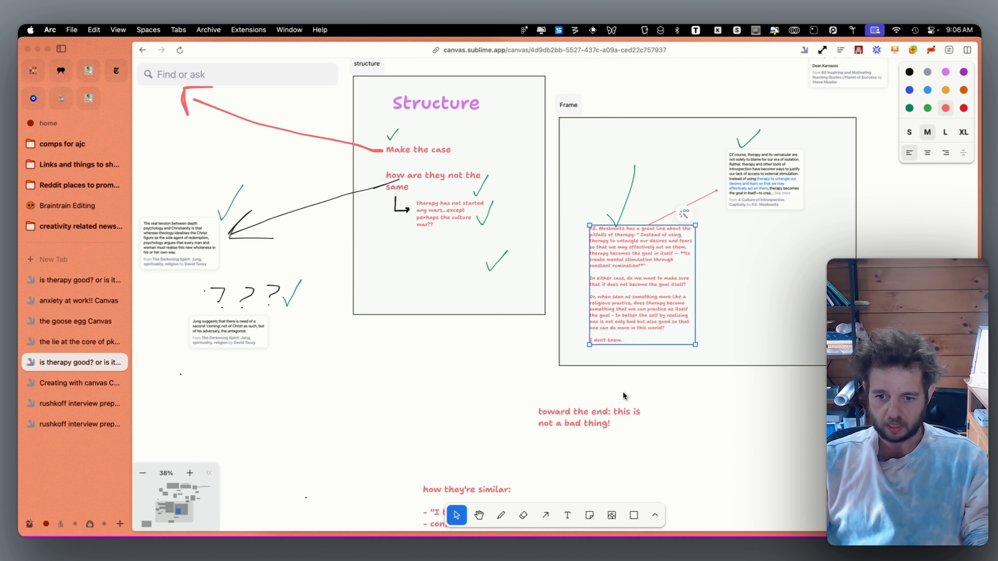
scroll(606, 395, "up", 3)
scroll(435, 321, "down", 12)
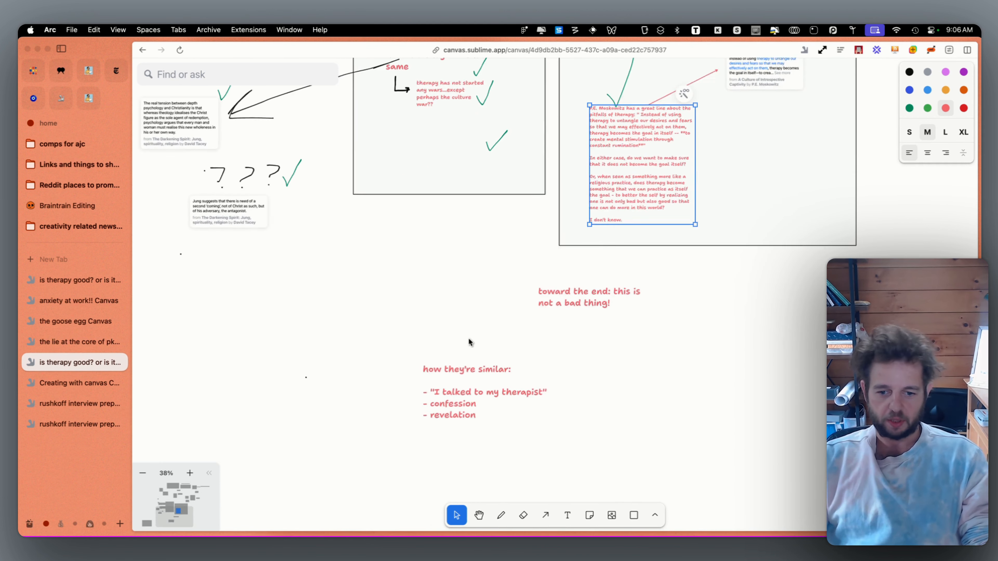
scroll(501, 364, "up", 3)
scroll(500, 365, "up", 12)
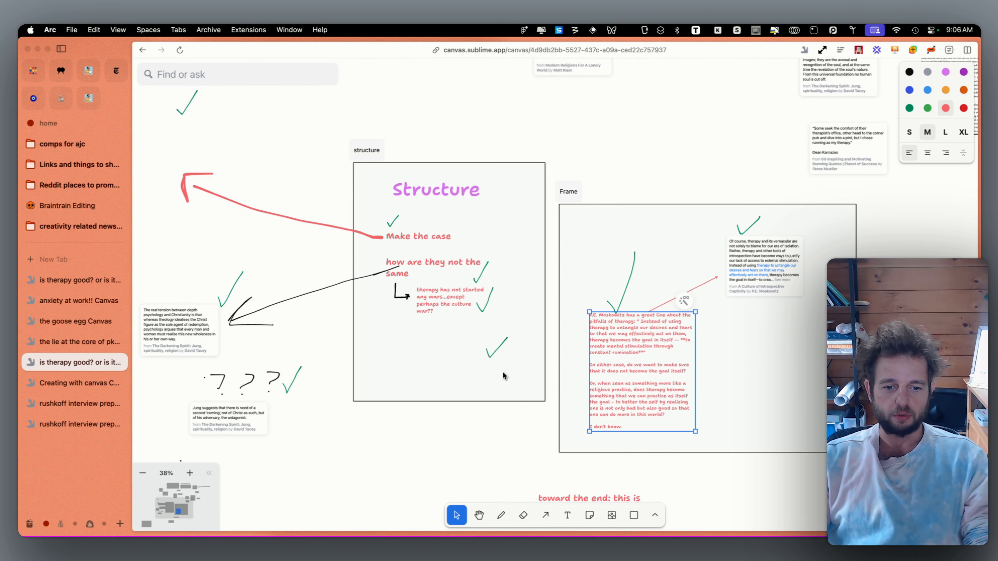
scroll(504, 376, "right", 4)
scroll(503, 371, "left", 1)
scroll(503, 372, "down", 8)
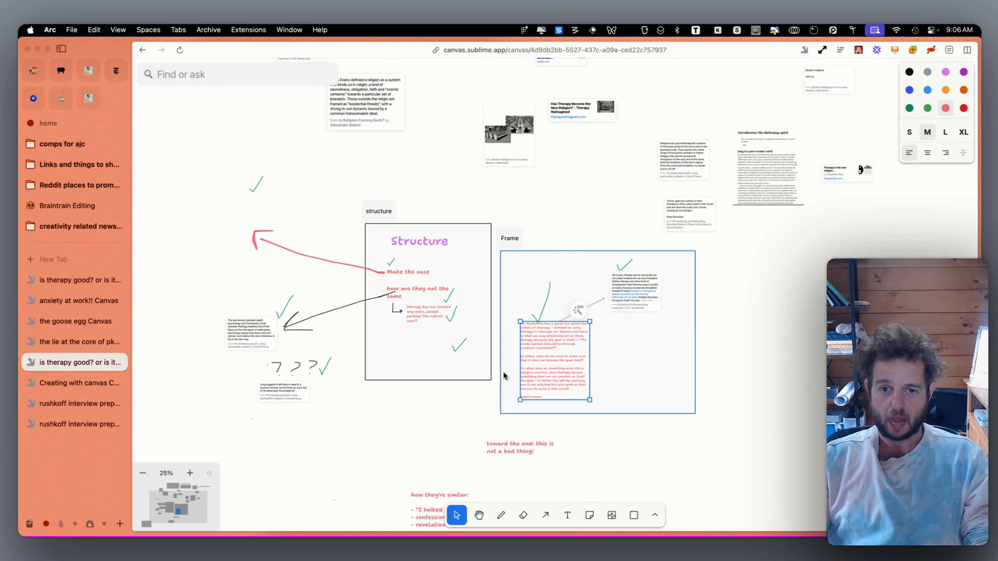
scroll(505, 369, "up", 3)
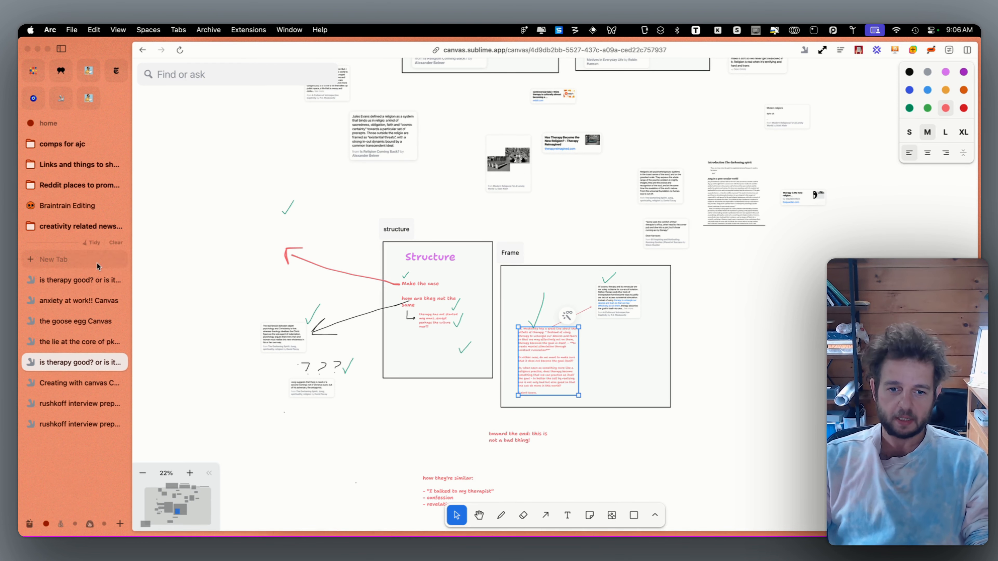
scroll(291, 277, "up", 5)
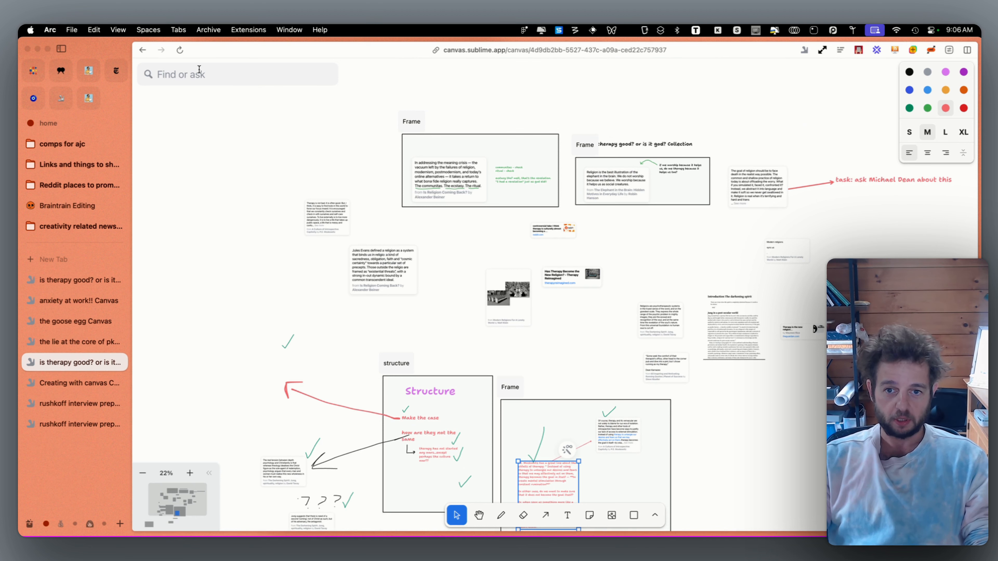
Switch to the "Creating with canvas" canvas and examine its collect, connect and create sticky notes.
left_click(78, 379)
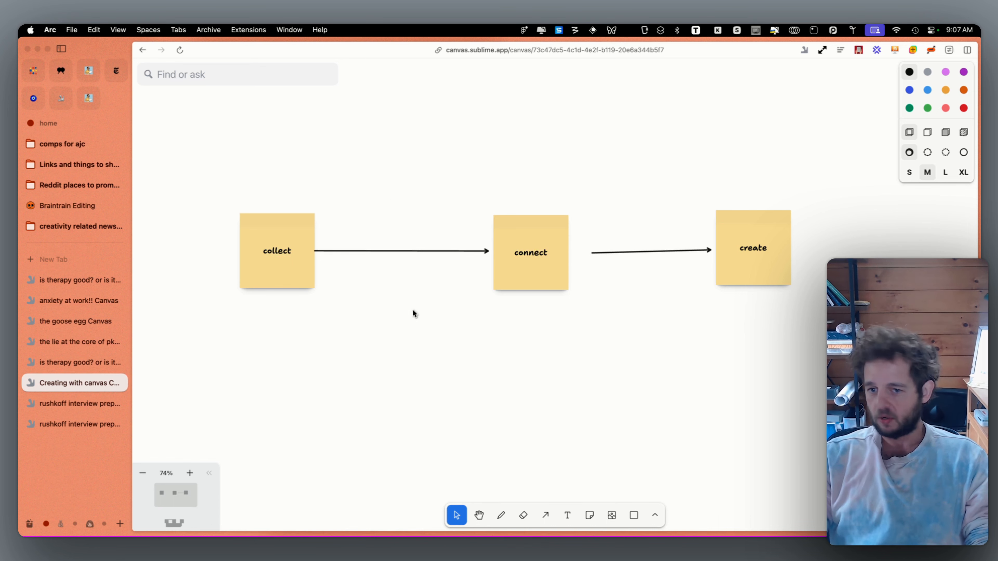
left_click_drag(360, 151, 721, 381)
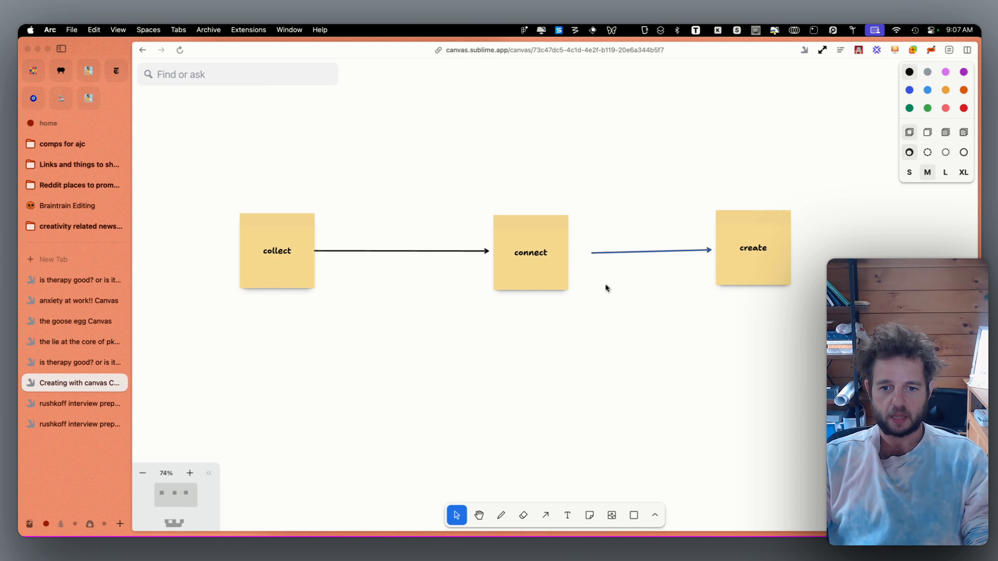
left_click(514, 236)
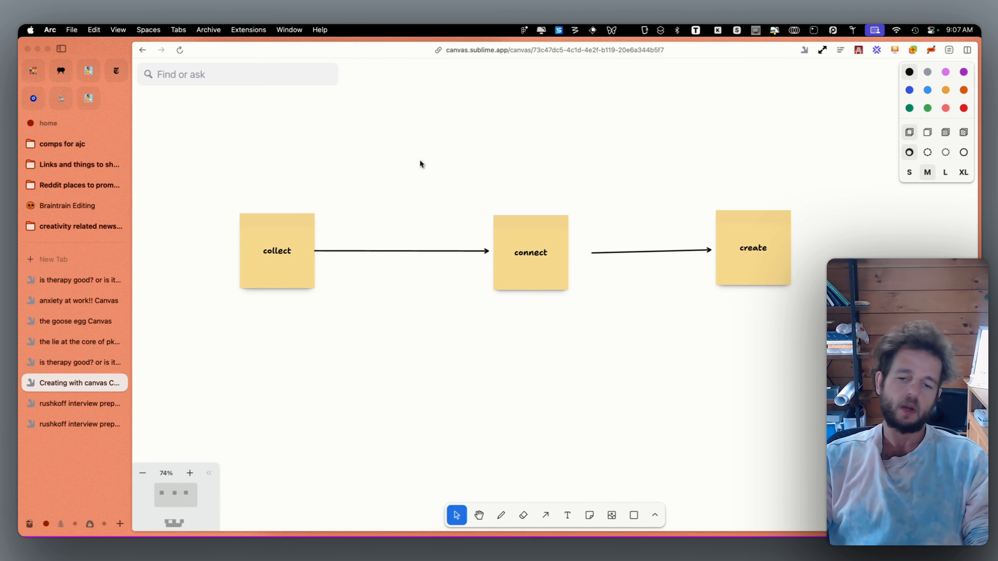
left_click_drag(215, 177, 788, 372)
left_click(784, 384)
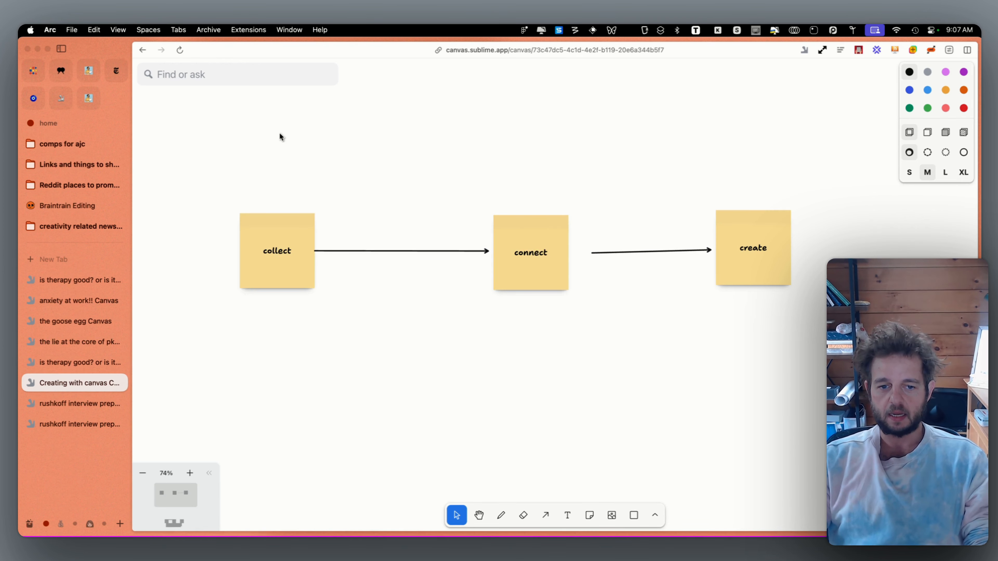
Search the library for "how do you connect ideas".
left_click(192, 77)
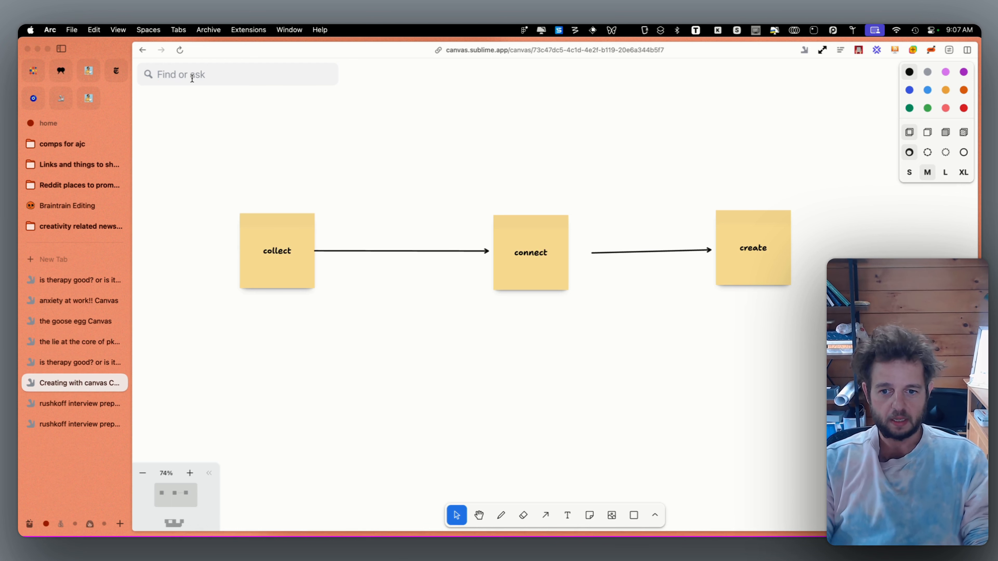
type("how do you connect ideas")
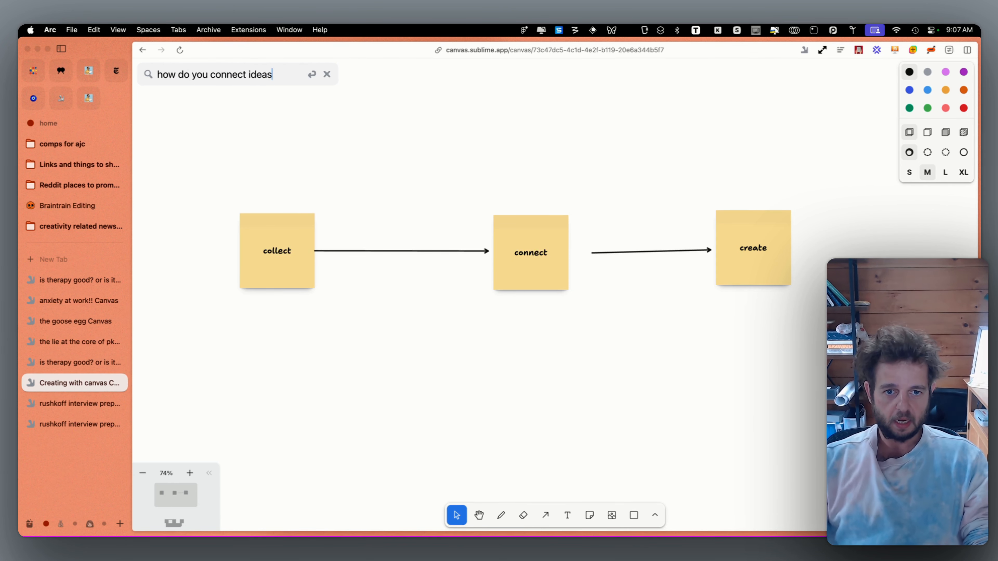
left_click(310, 74)
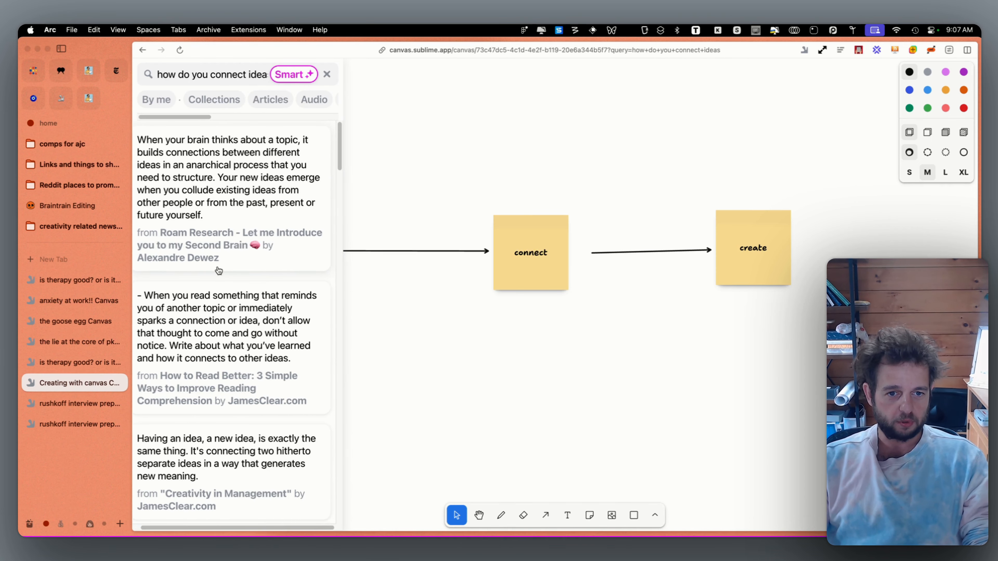
Add the "Having an idea, a new idea" and "Being creative isn't about being the first" quotes from the results above the connect note.
scroll(174, 351, "down", 6)
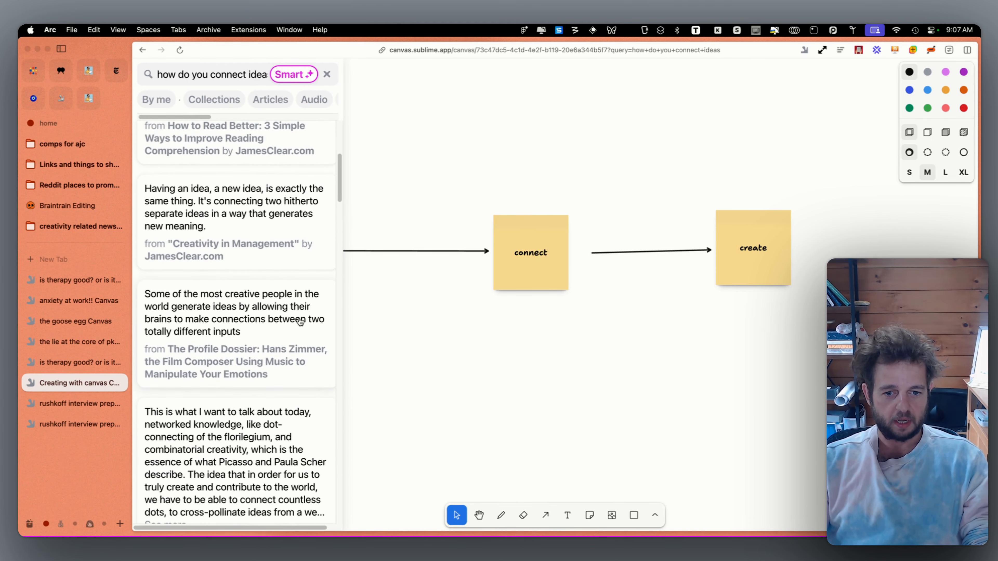
scroll(220, 276, "down", 1)
left_click_drag(208, 197, 506, 180)
scroll(207, 393, "down", 9)
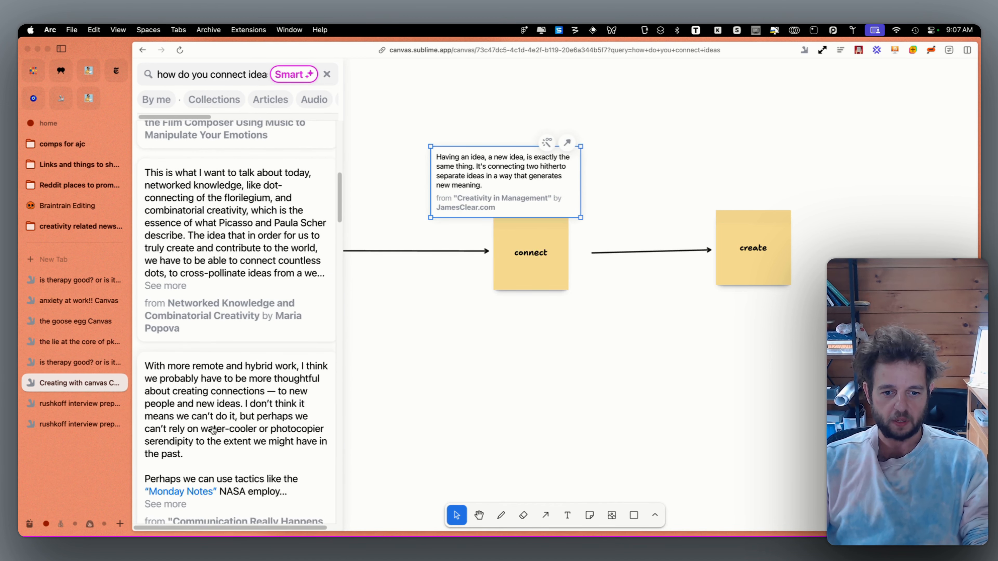
left_click_drag(207, 406, 407, 332)
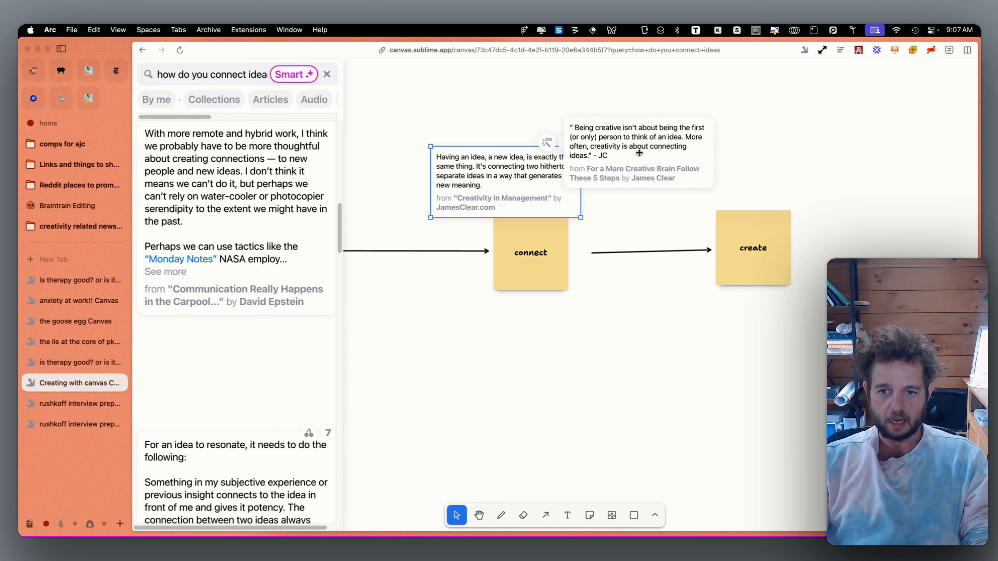
Filter the results to articles and place "How to Think in Writing" and "On Having More Interesting Ideas" below the connect note.
left_click(264, 103)
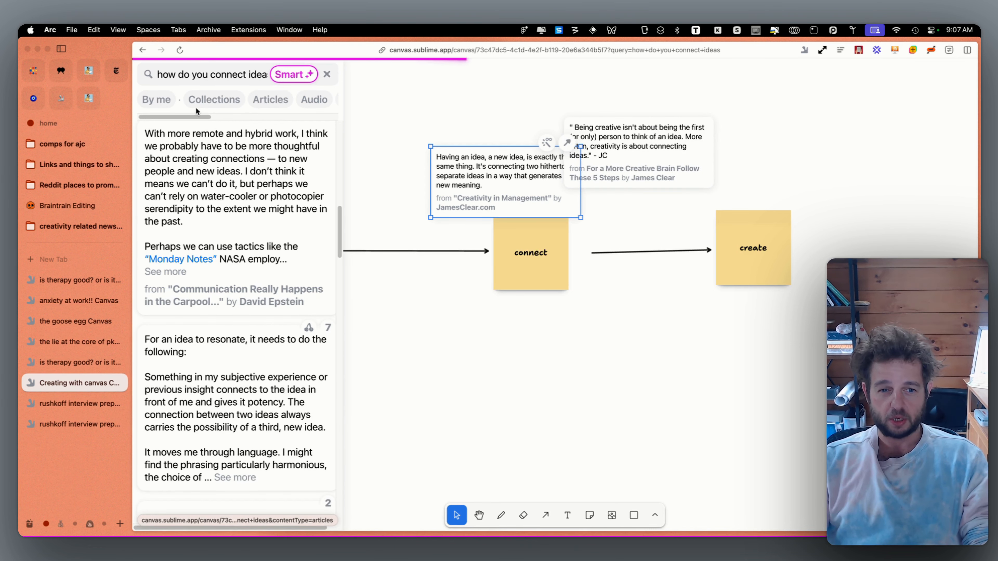
scroll(221, 226, "up", 15)
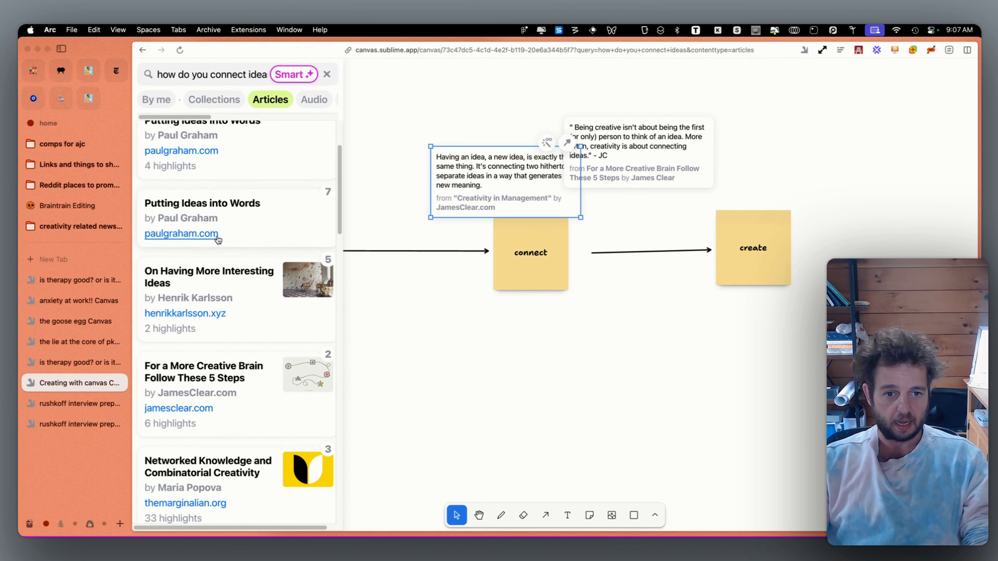
left_click_drag(250, 193, 507, 338)
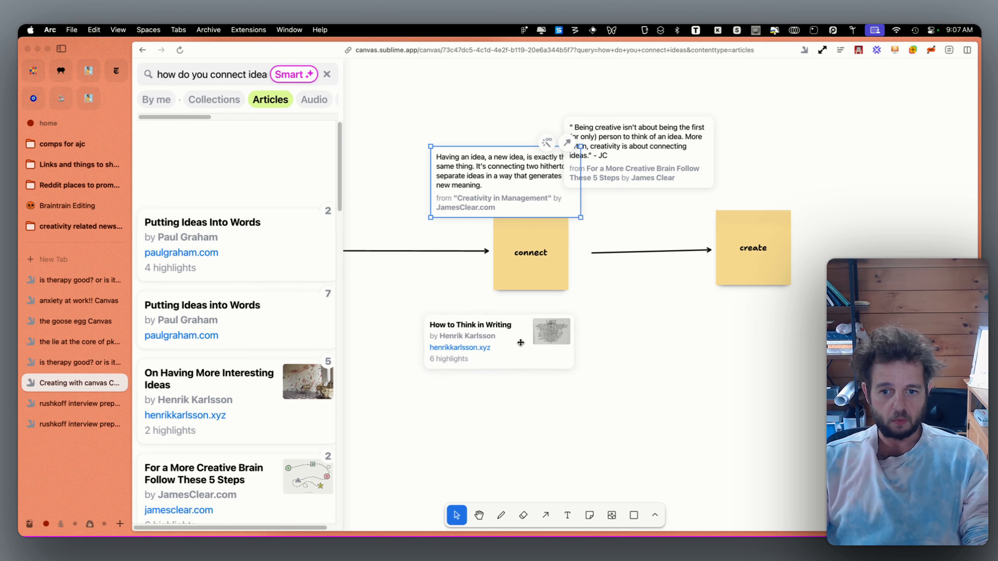
left_click_drag(220, 314, 515, 402)
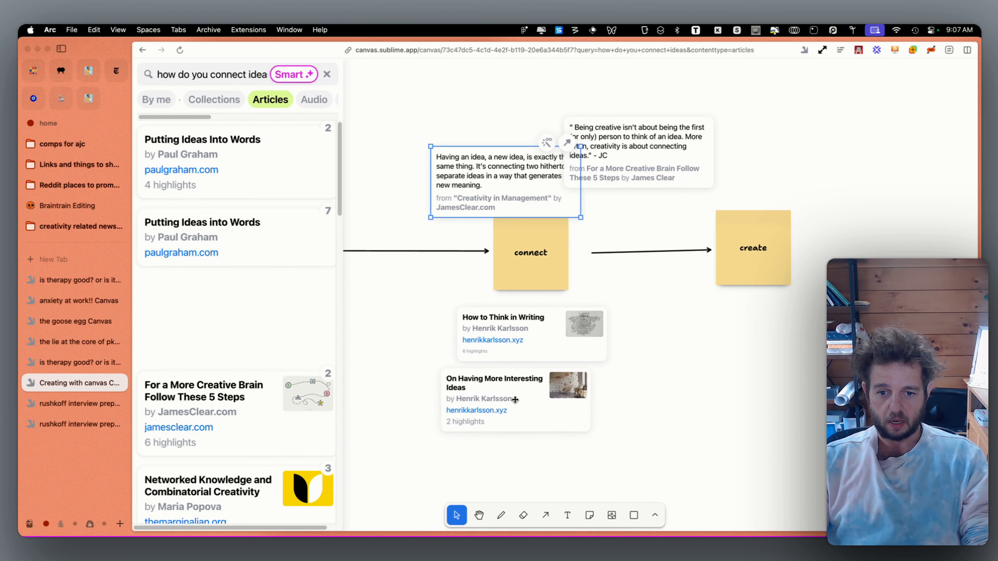
Open the highlights of the "How to Think in Writing" card on the canvas.
scroll(512, 424, "down", 1)
scroll(475, 381, "up", 1)
scroll(476, 382, "up", 5)
scroll(476, 381, "up", 3)
key("space")
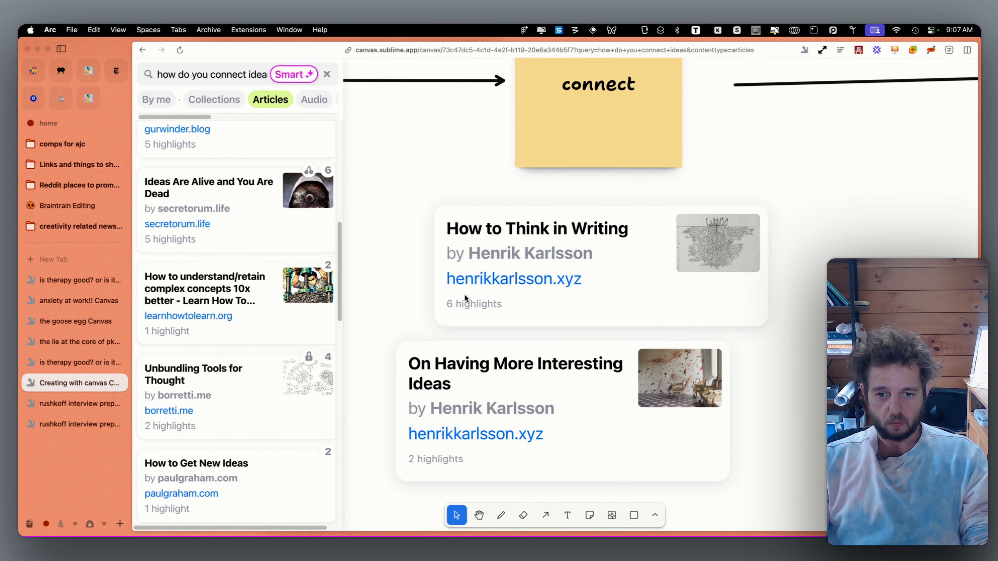
left_click(466, 300)
double_click(469, 306)
left_click(549, 301)
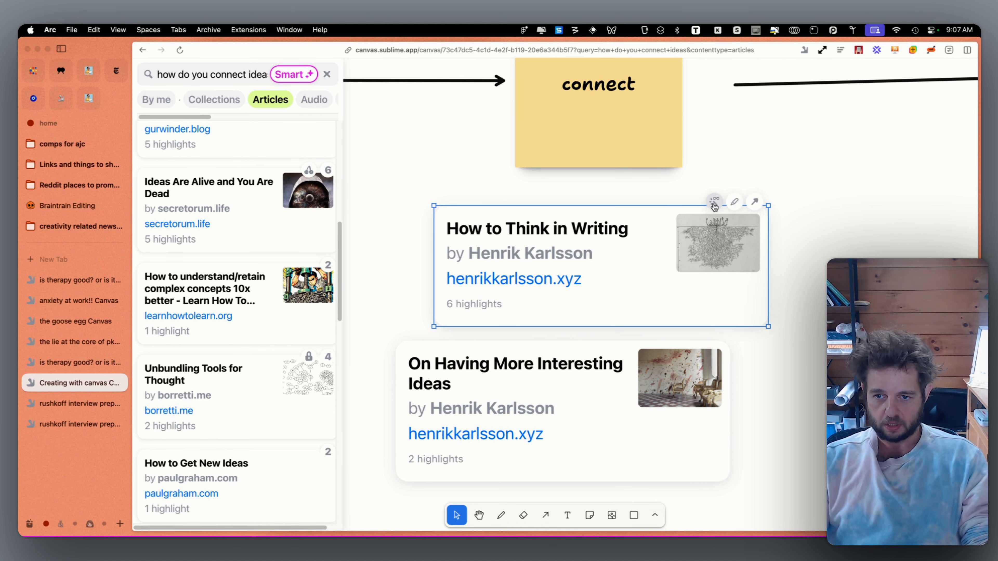
left_click(714, 202)
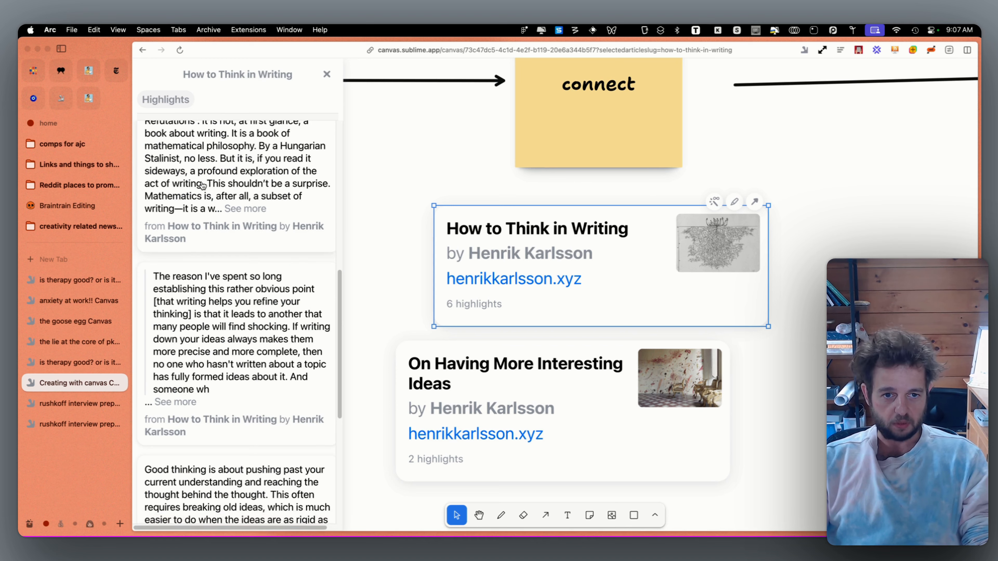
Add the "The reason I've spent so long" highlight below the article cards, spacing it apart from the "On Having More Interesting Ideas" card.
scroll(201, 251, "down", 10)
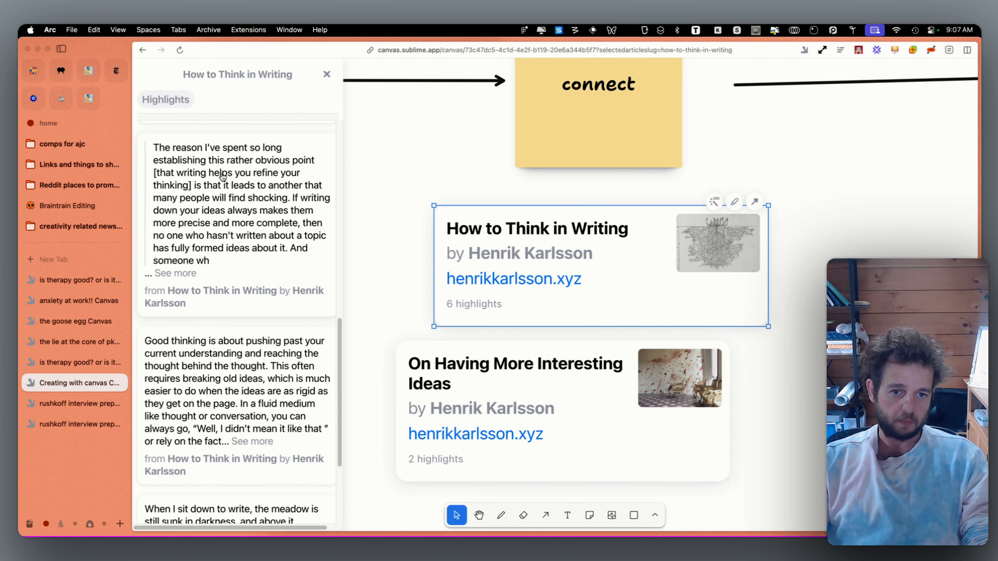
left_click_drag(224, 177, 807, 491)
scroll(545, 486, "down", 5)
left_click_drag(574, 447, 537, 472)
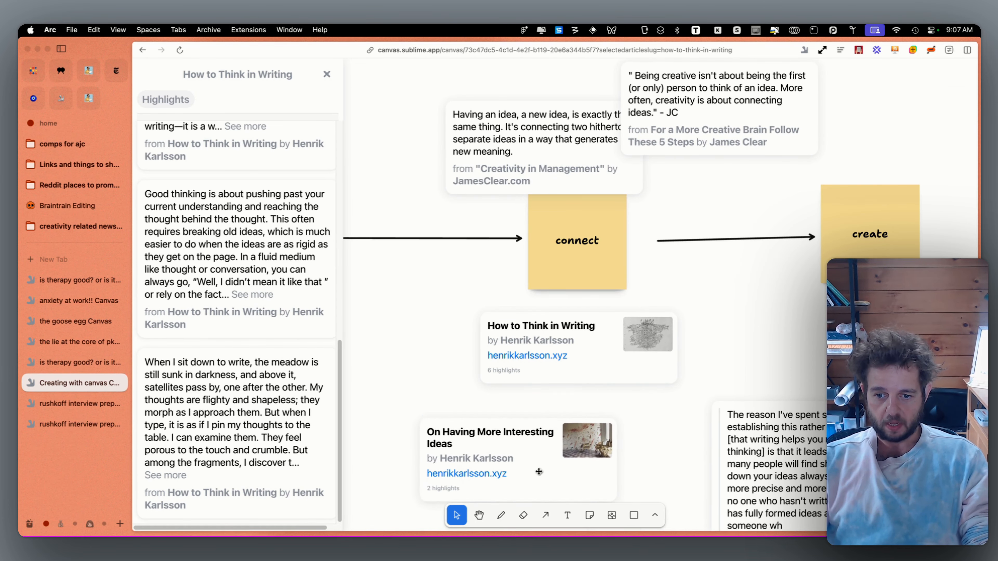
left_click_drag(780, 456, 718, 452)
scroll(672, 415, "down", 3)
scroll(672, 415, "down", 3)
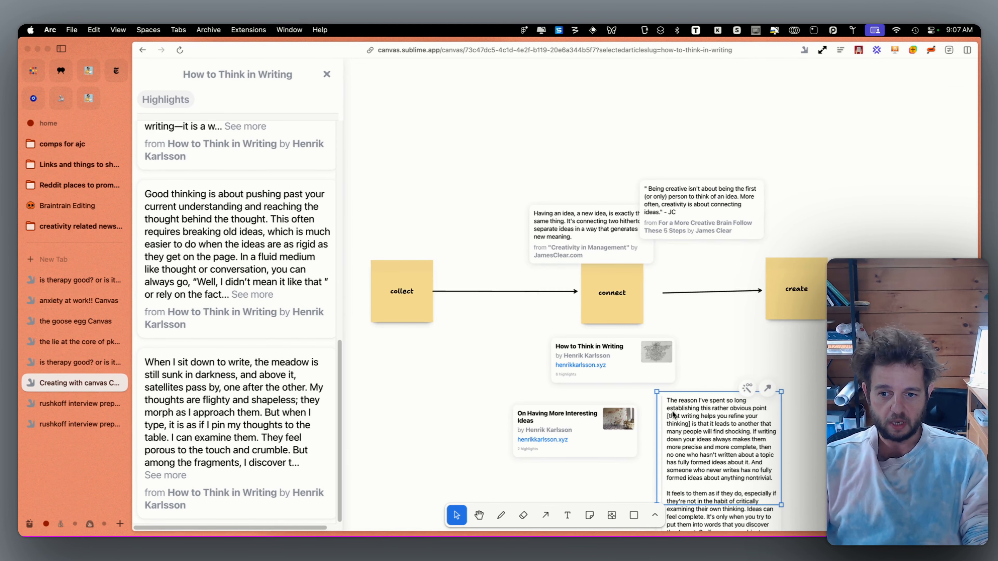
Close the article's highlights and move the create and collect notes farther out from the connect note.
left_click(326, 75)
scroll(607, 339, "down", 1)
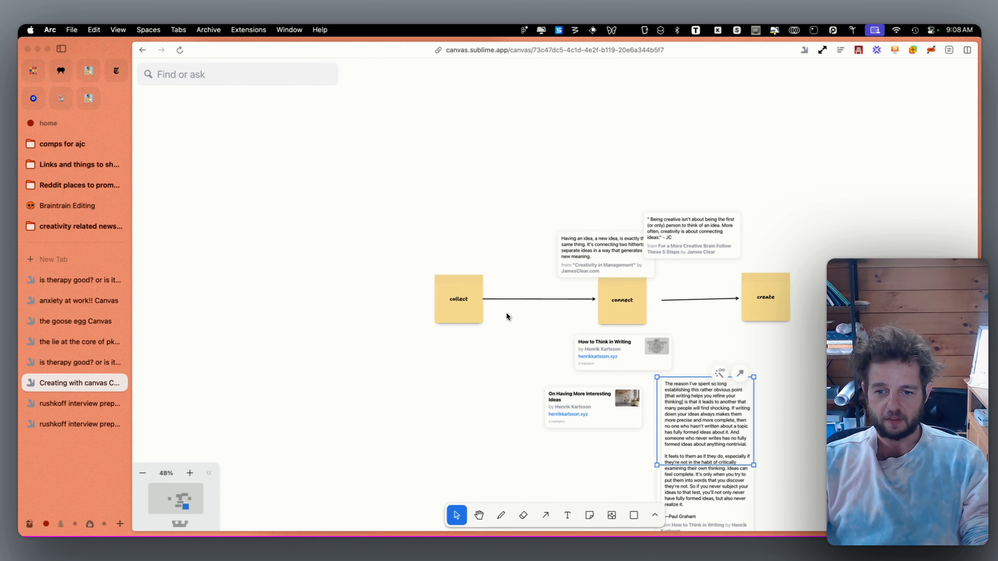
scroll(506, 312, "right", 5)
left_click_drag(658, 290, 772, 269)
left_click_drag(344, 301, 259, 290)
scroll(560, 290, "down", 5)
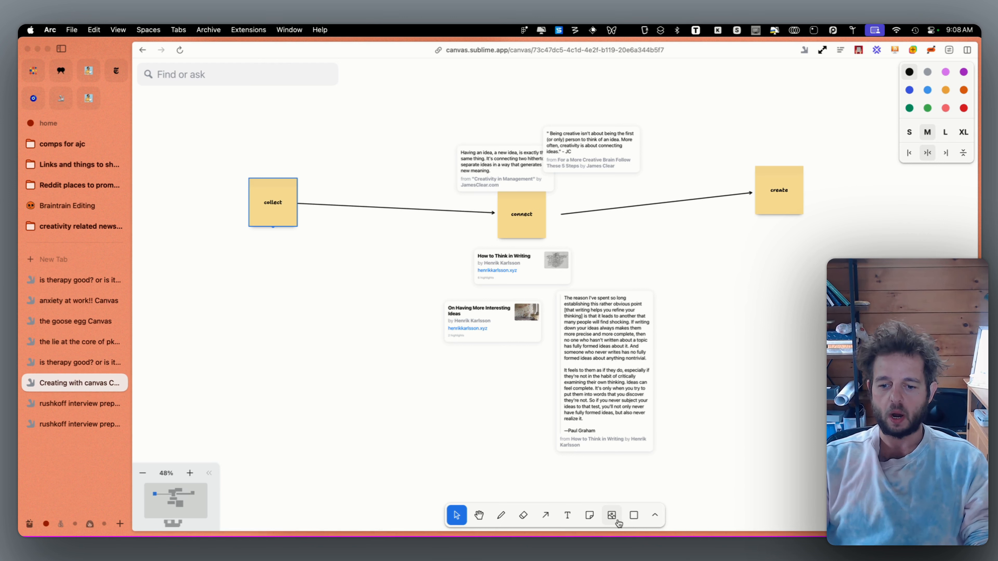
left_click(654, 522)
left_click(654, 522)
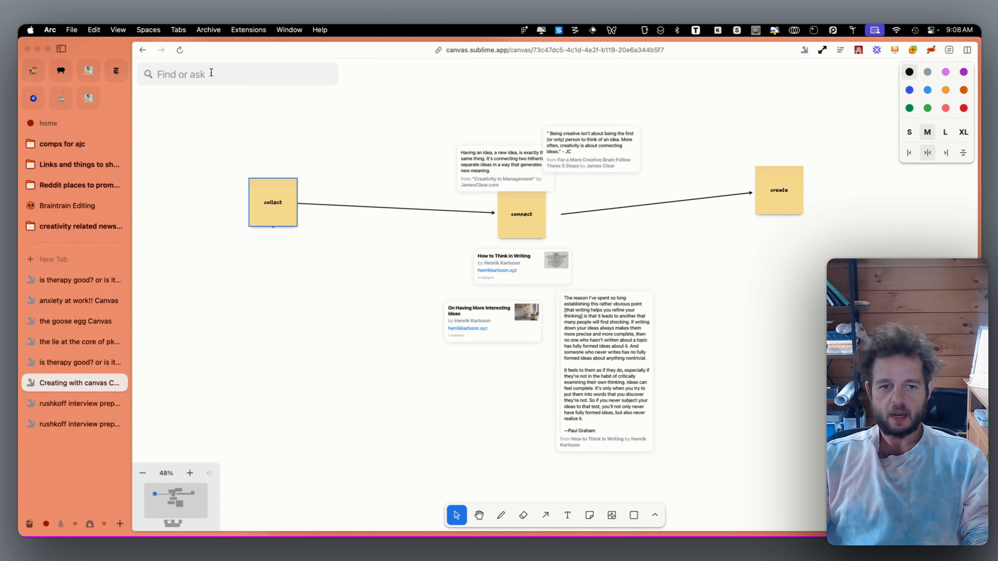
scroll(310, 338, "up", 1)
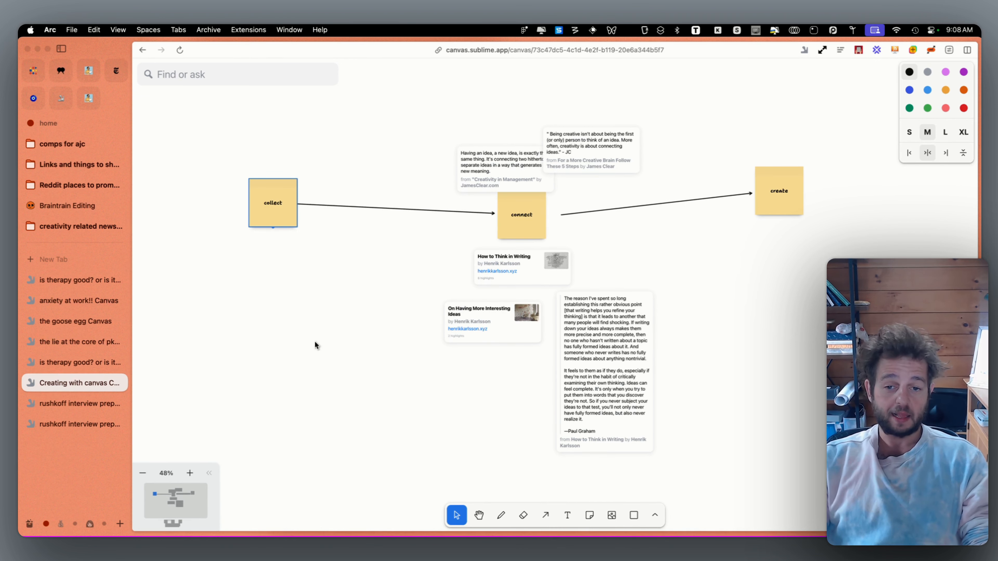
scroll(315, 340, "up", 2)
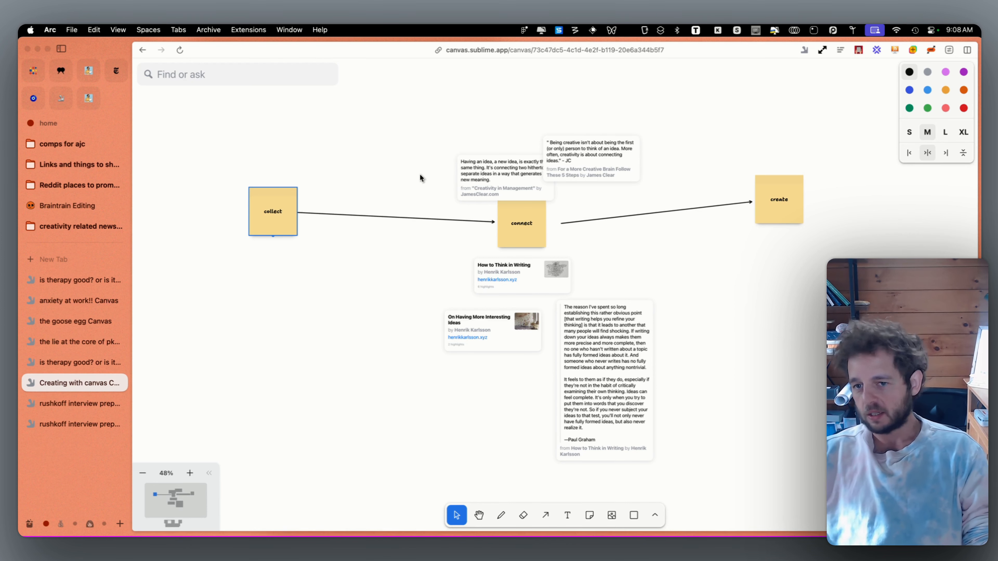
scroll(419, 177, "right", 2)
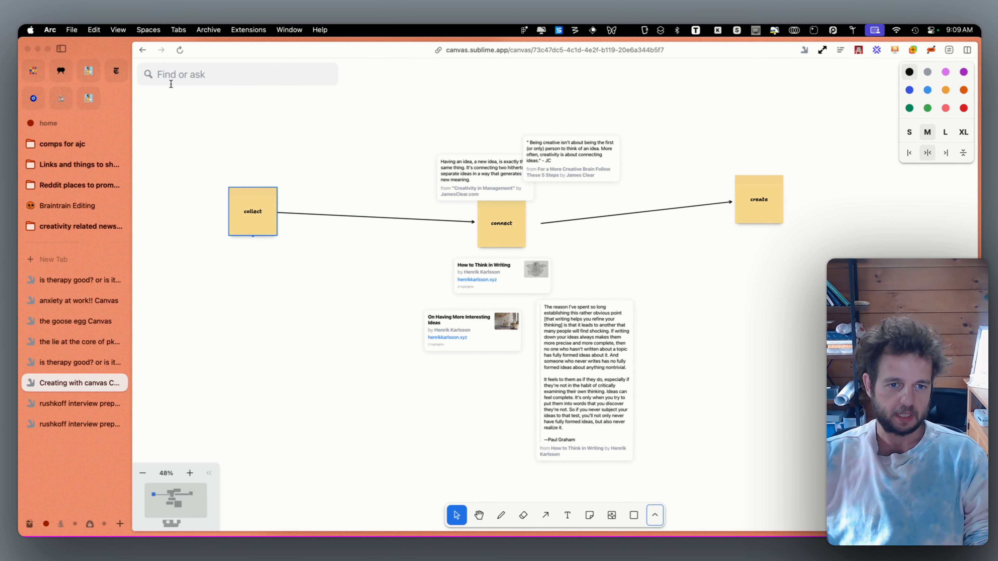